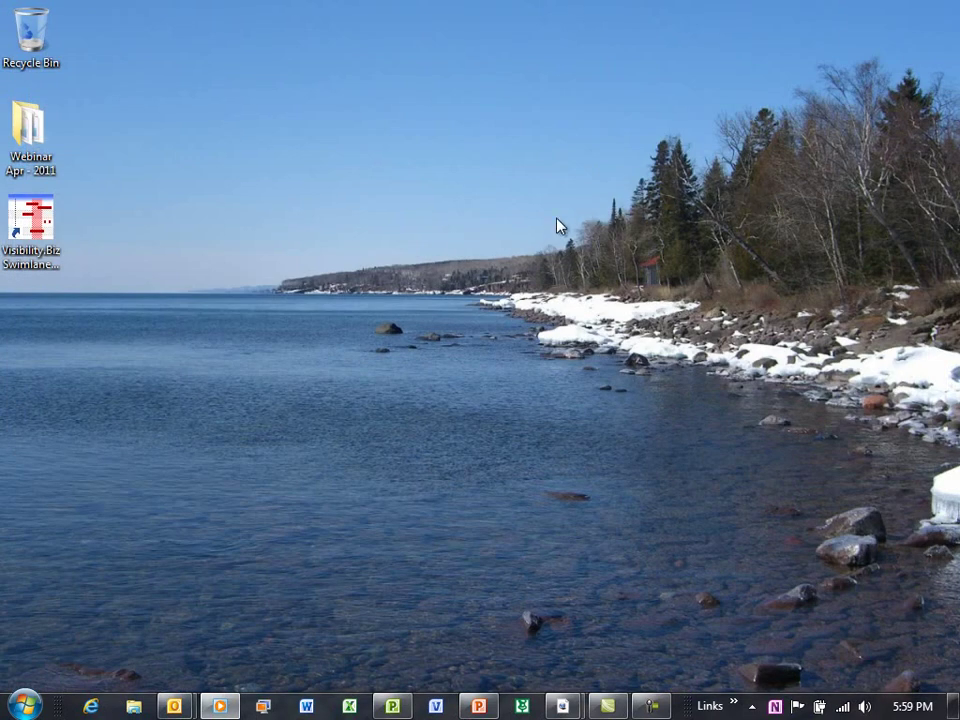
- Close the Project schedule without saving and launch Visio with the Visibility.Biz Swimlane add-in
left_click(392, 706)
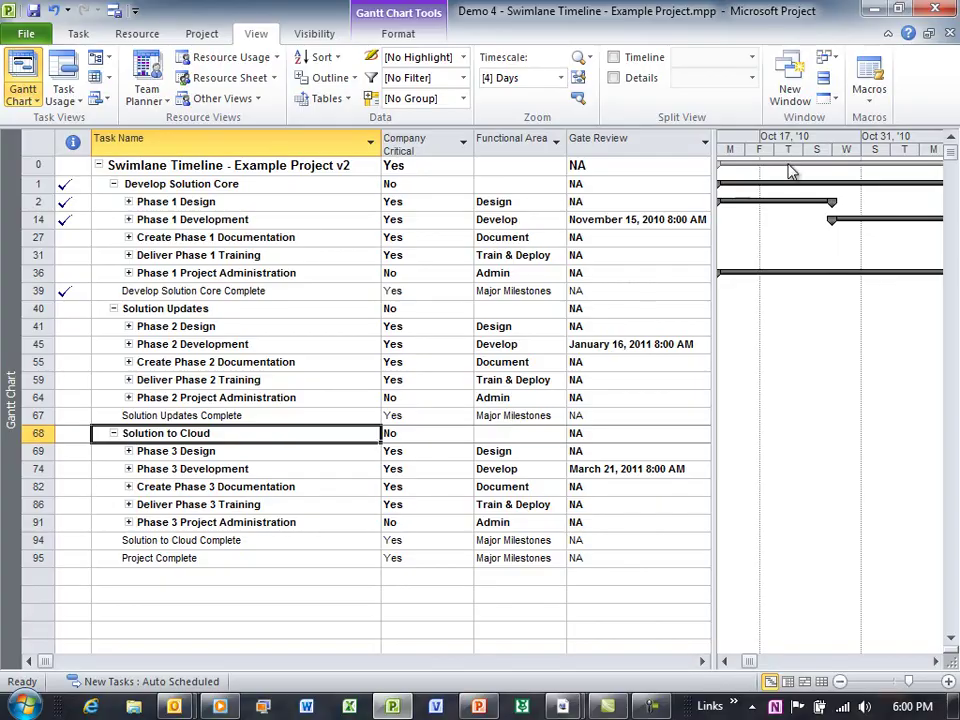
left_click(940, 12)
left_click(484, 405)
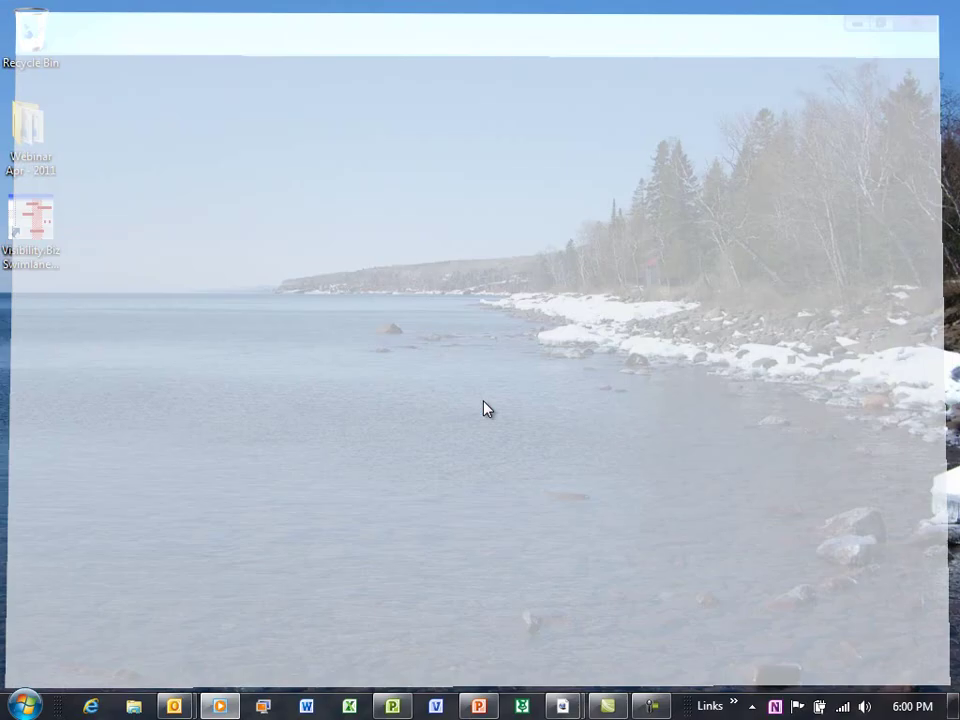
double_click(32, 220)
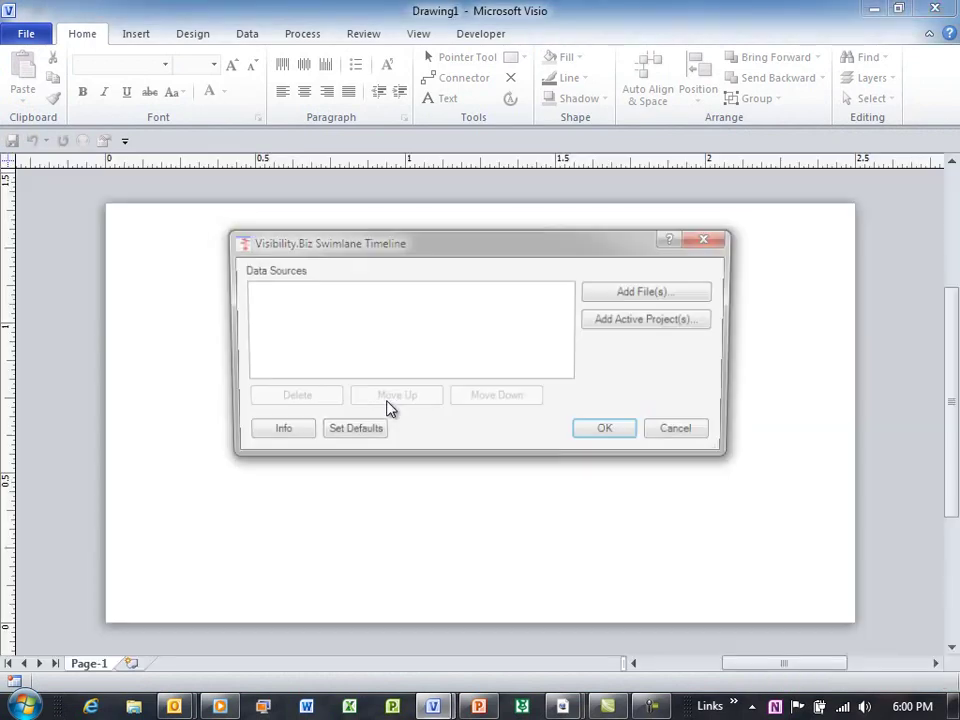
- Add the Contoso 5G Network Master Project and Contoso 5G Smartphone .mpp files as data sources
left_click(670, 296)
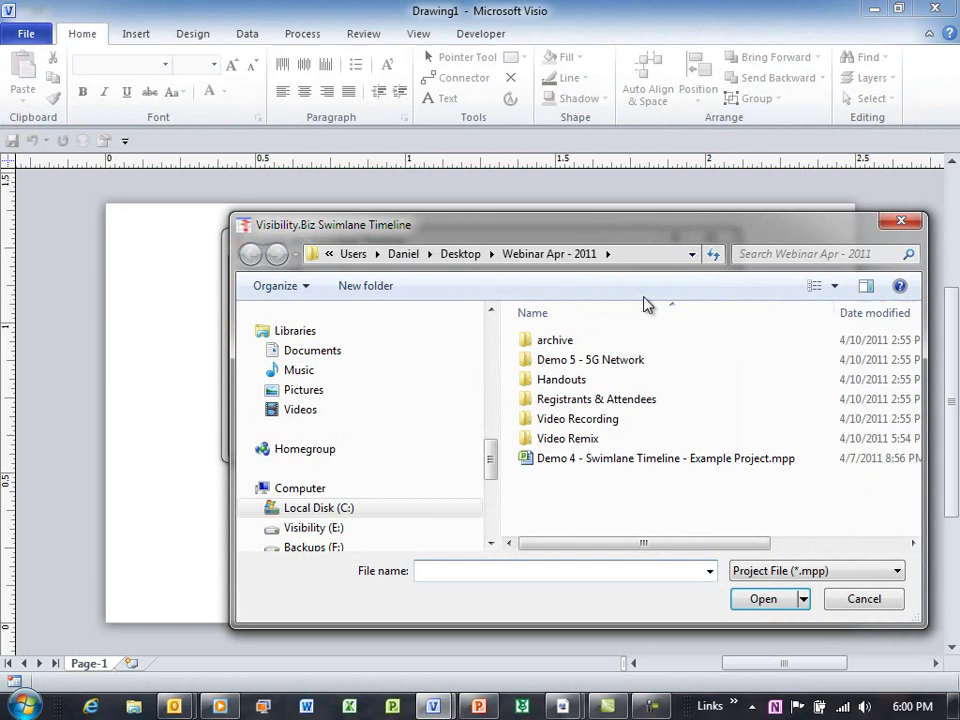
double_click(576, 360)
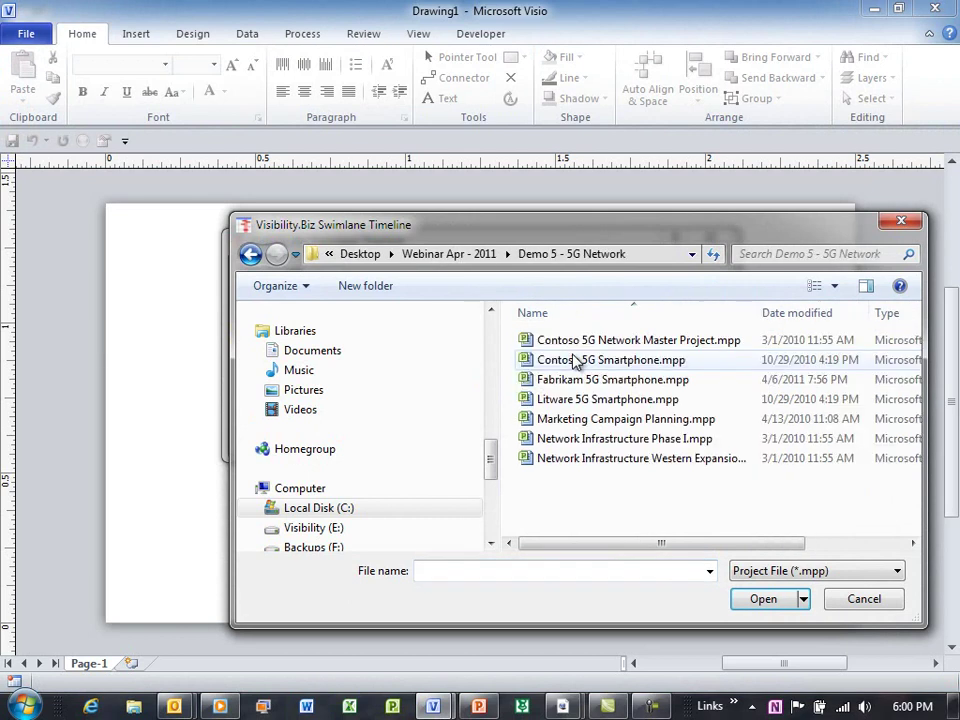
left_click(623, 345)
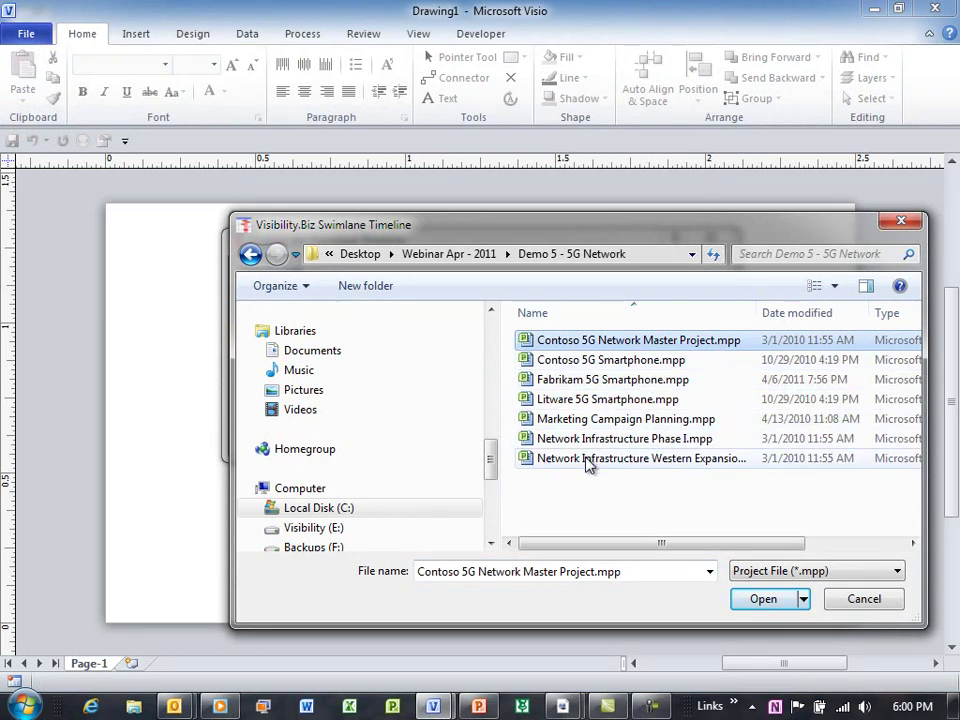
left_click(617, 362, "ctrl")
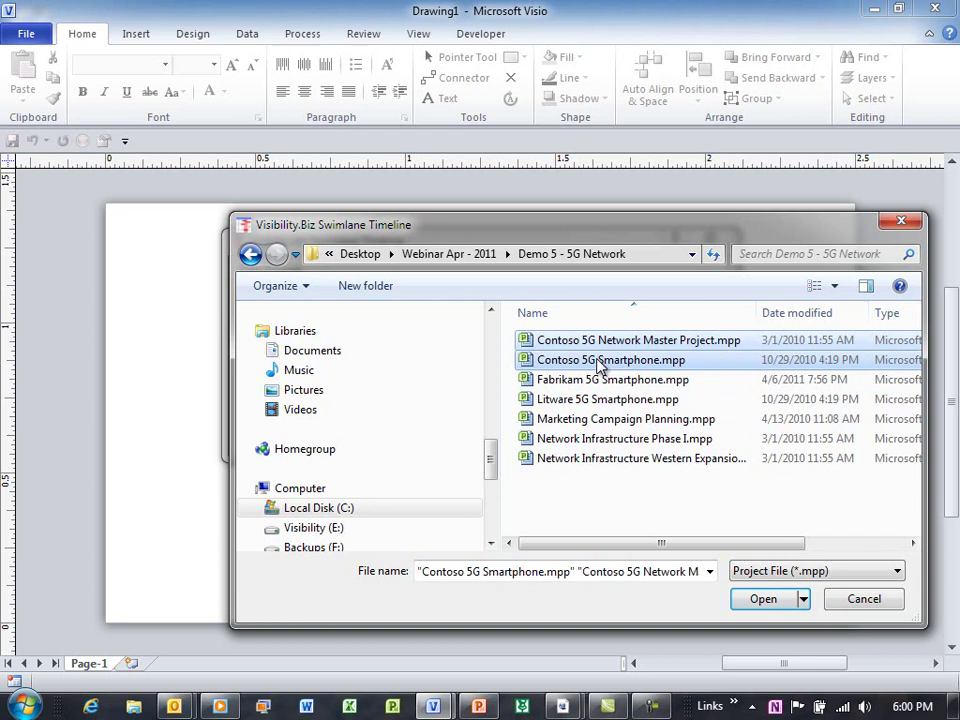
left_click(765, 599)
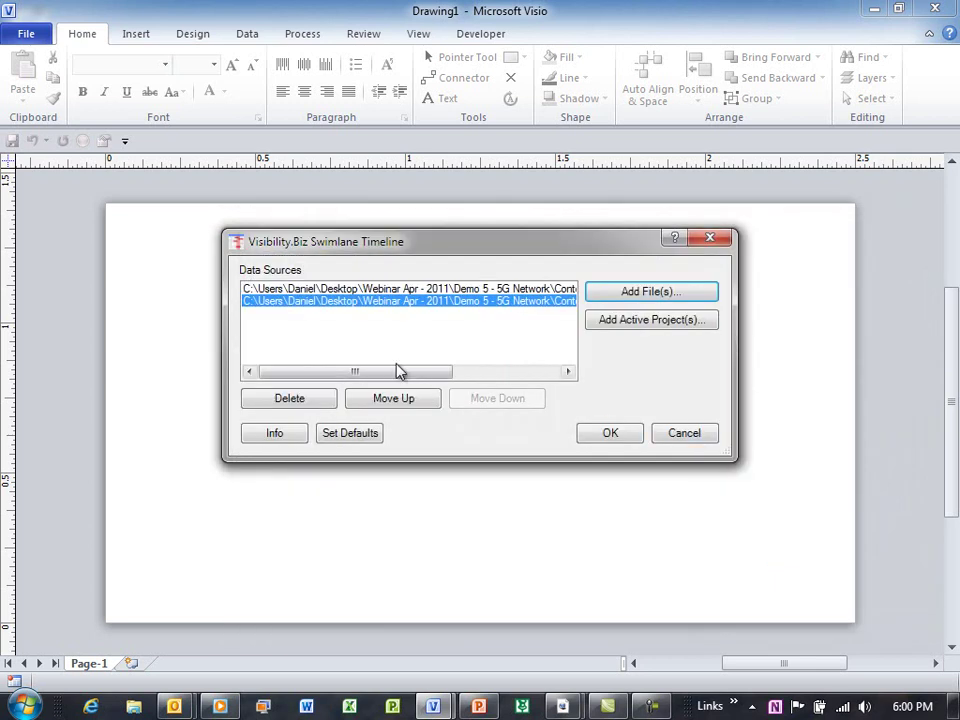
left_click_drag(426, 379, 557, 379)
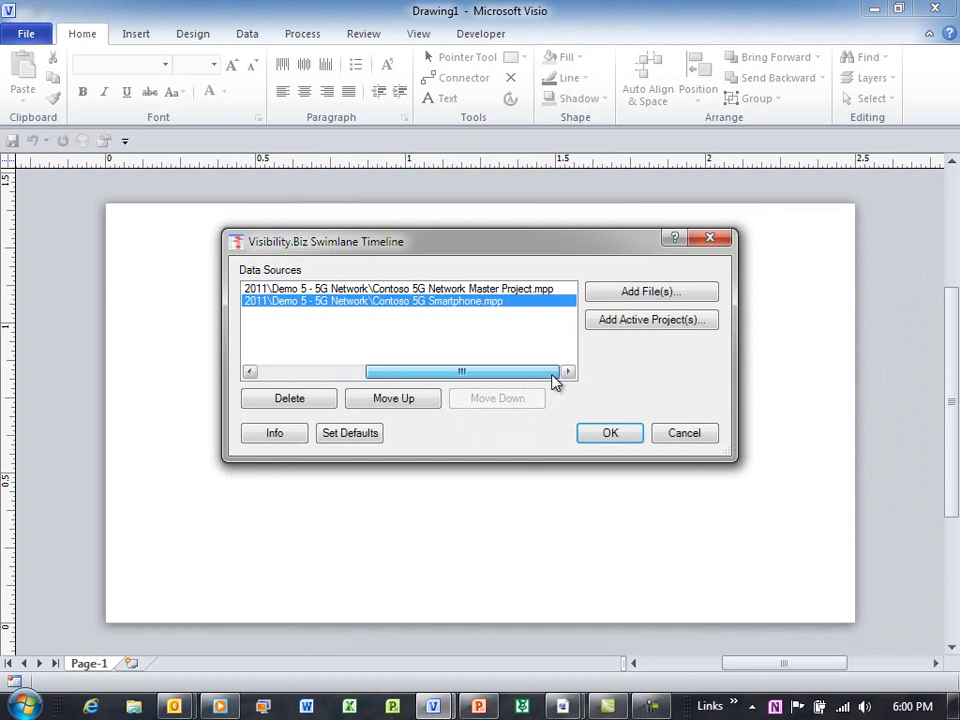
- Add Marketing Campaign Planning.xls as a third source, check the source order, and generate the timeline
left_click(620, 291)
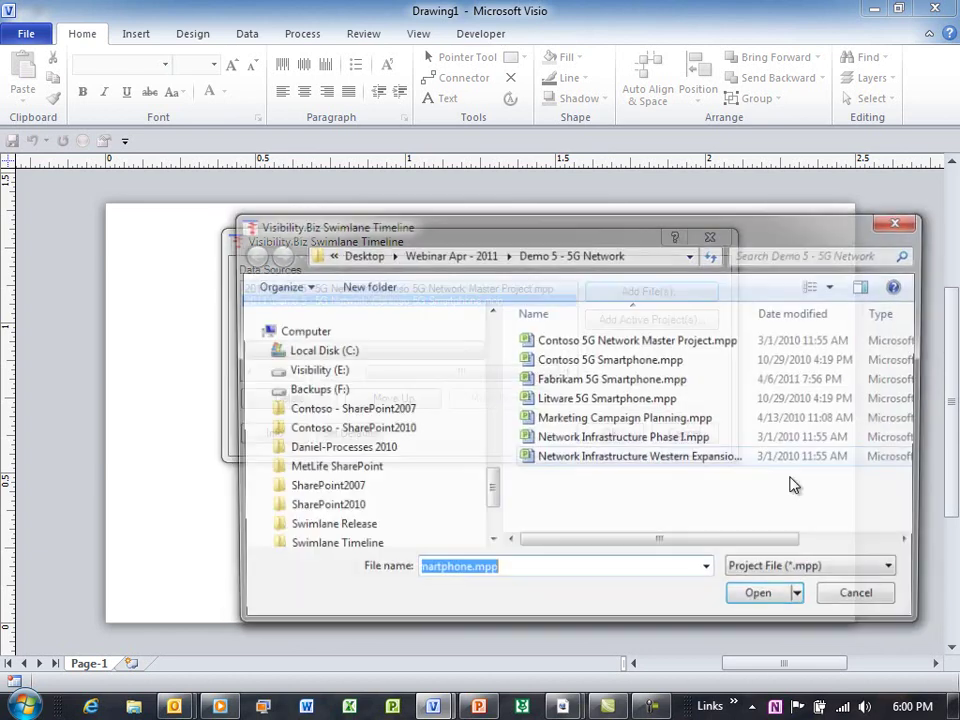
left_click(765, 572)
left_click(768, 604)
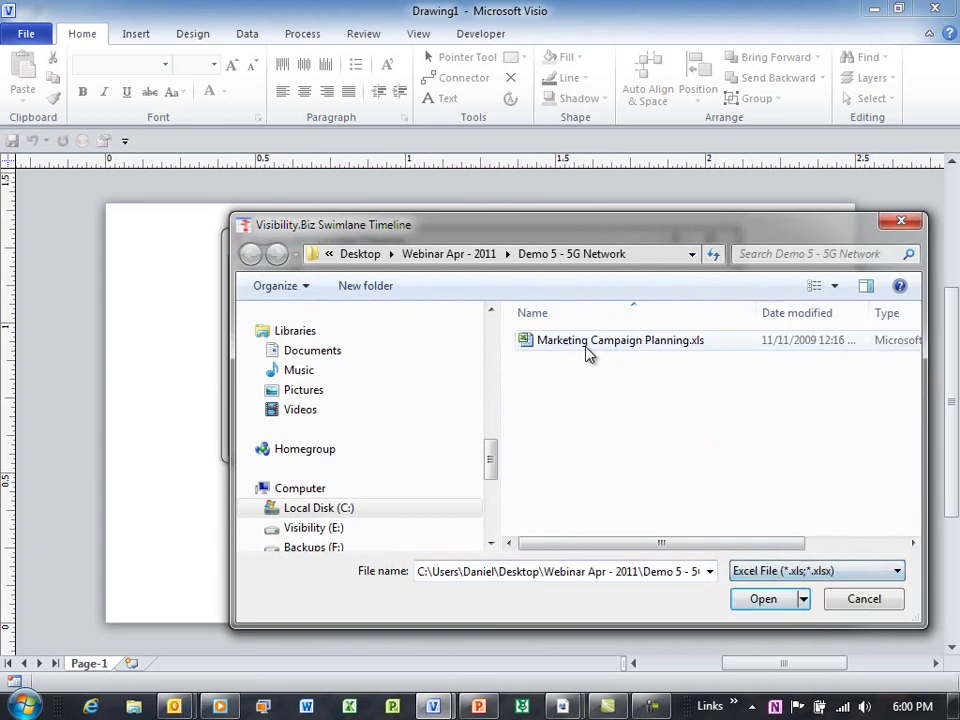
double_click(583, 340)
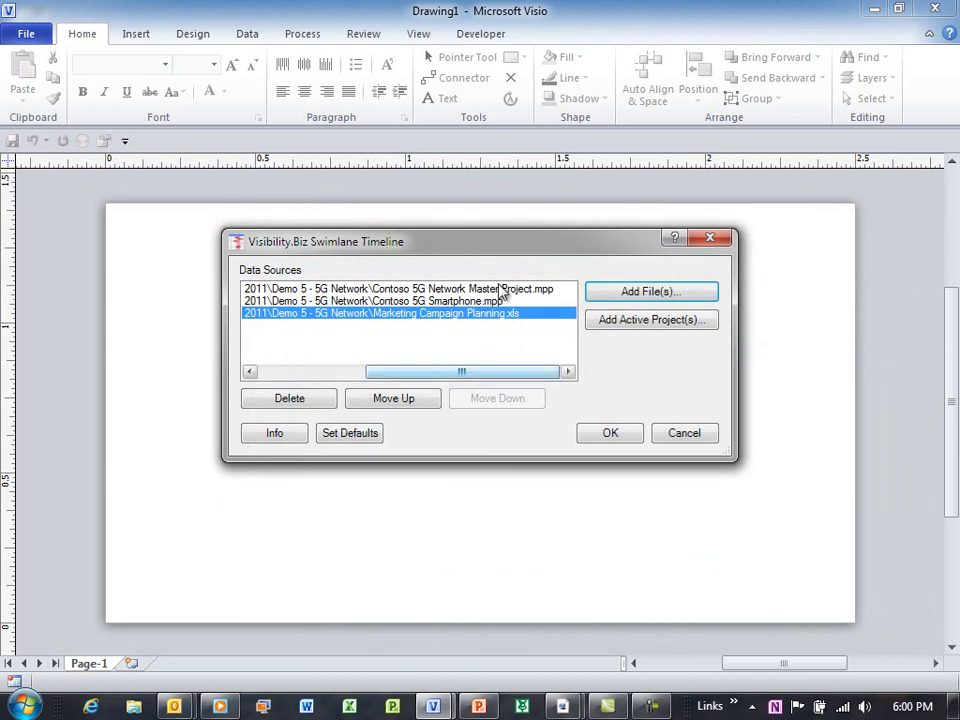
left_click(525, 290)
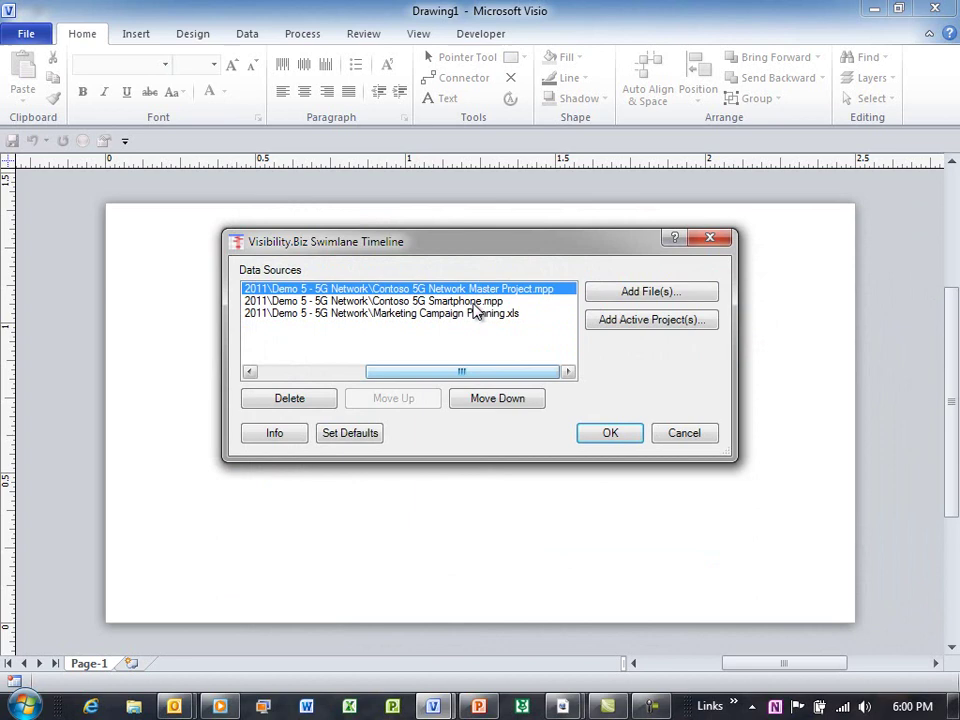
left_click(477, 302)
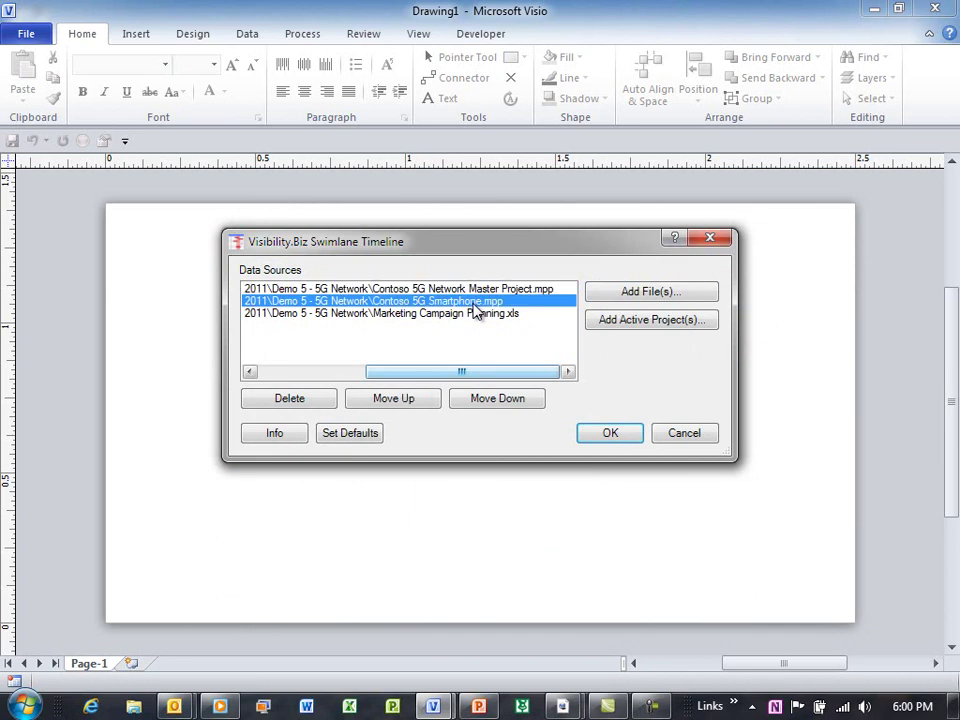
left_click(482, 316)
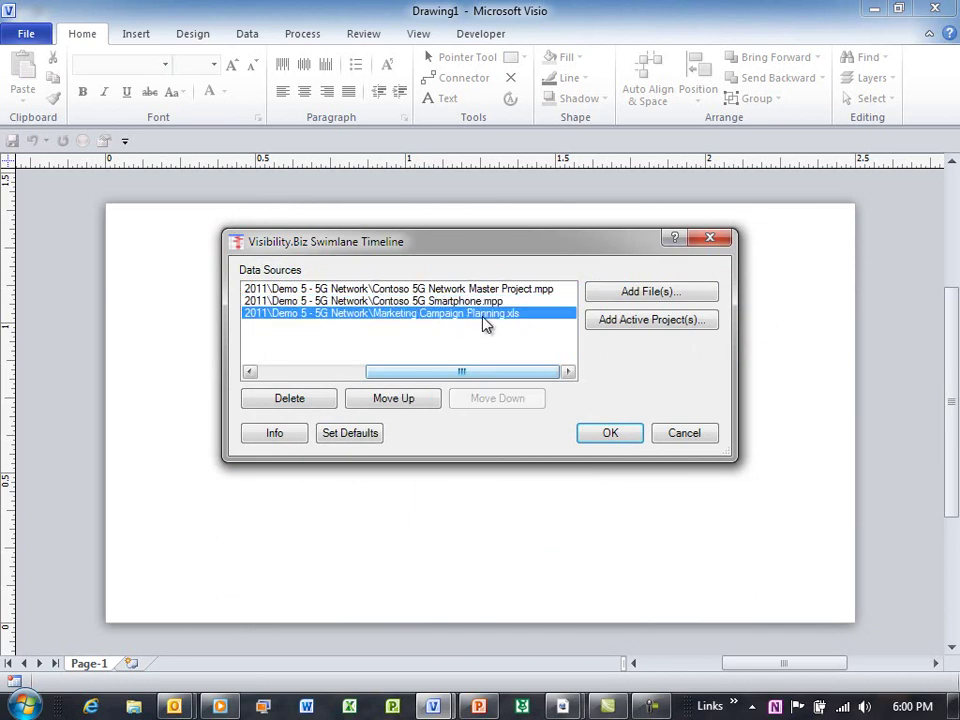
left_click(607, 434)
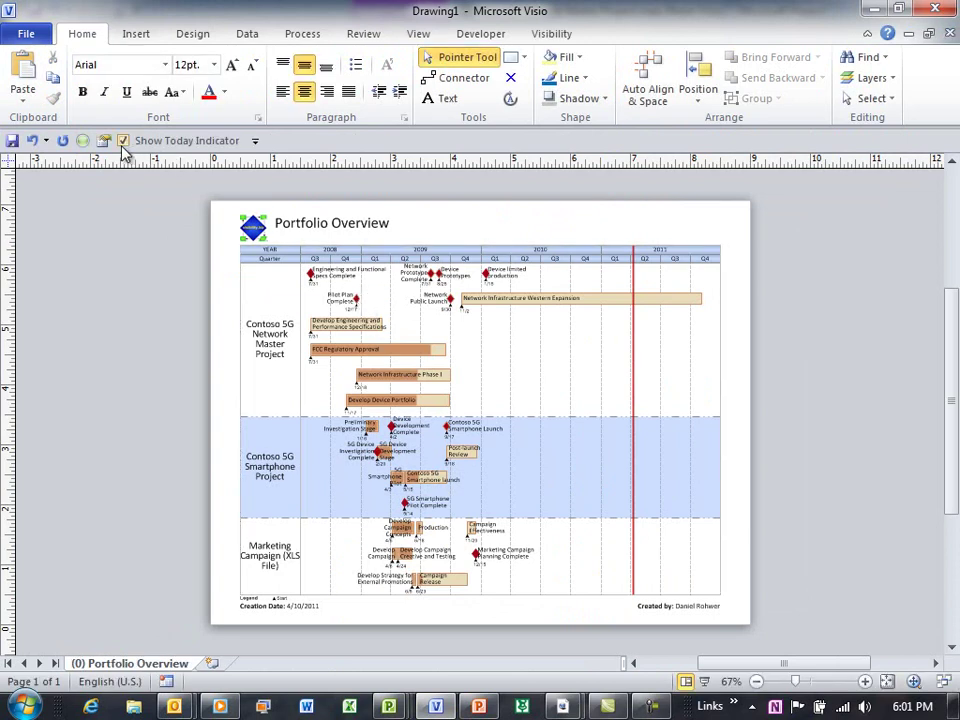
- Hide the today indicator and restrict the timeline to Q1 2009 through Q1 2010
left_click(122, 140)
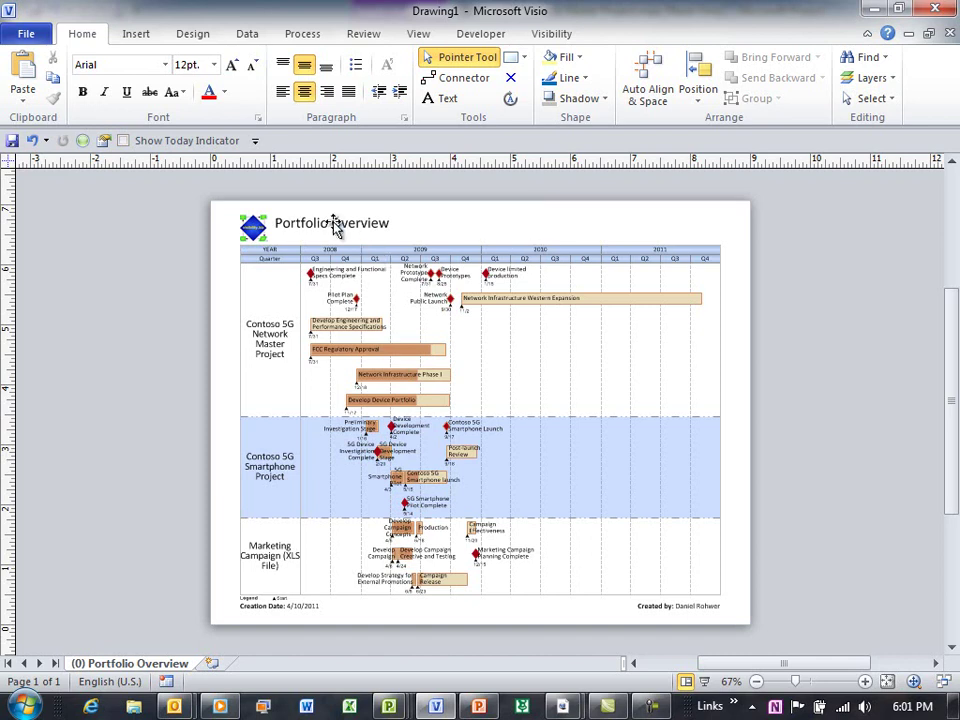
left_click_drag(261, 247, 711, 357)
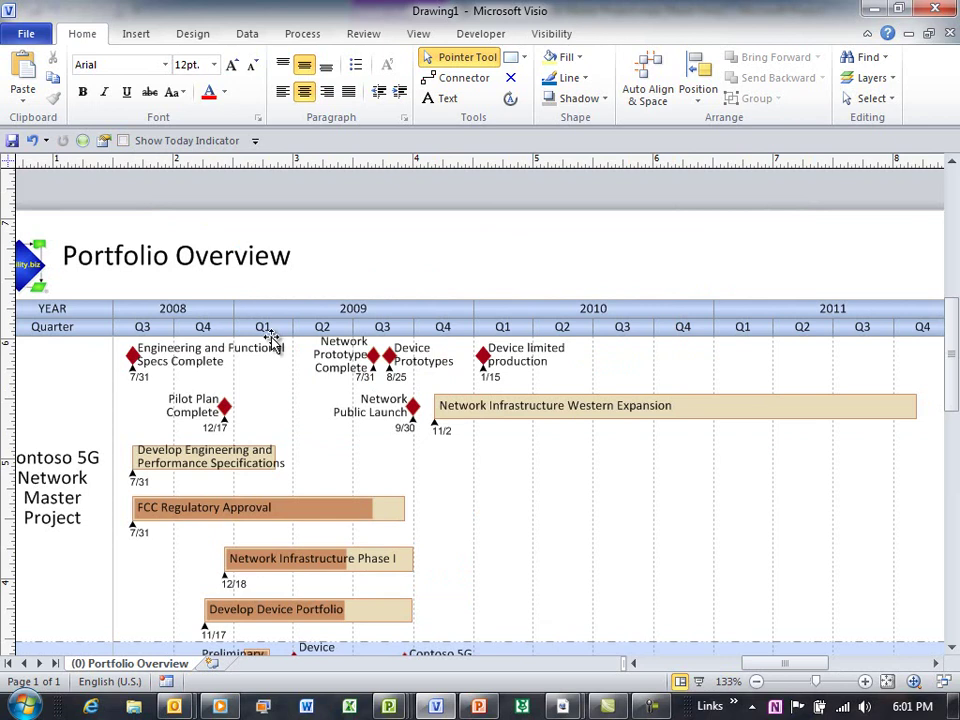
left_click(268, 328)
left_click(514, 328, "shift")
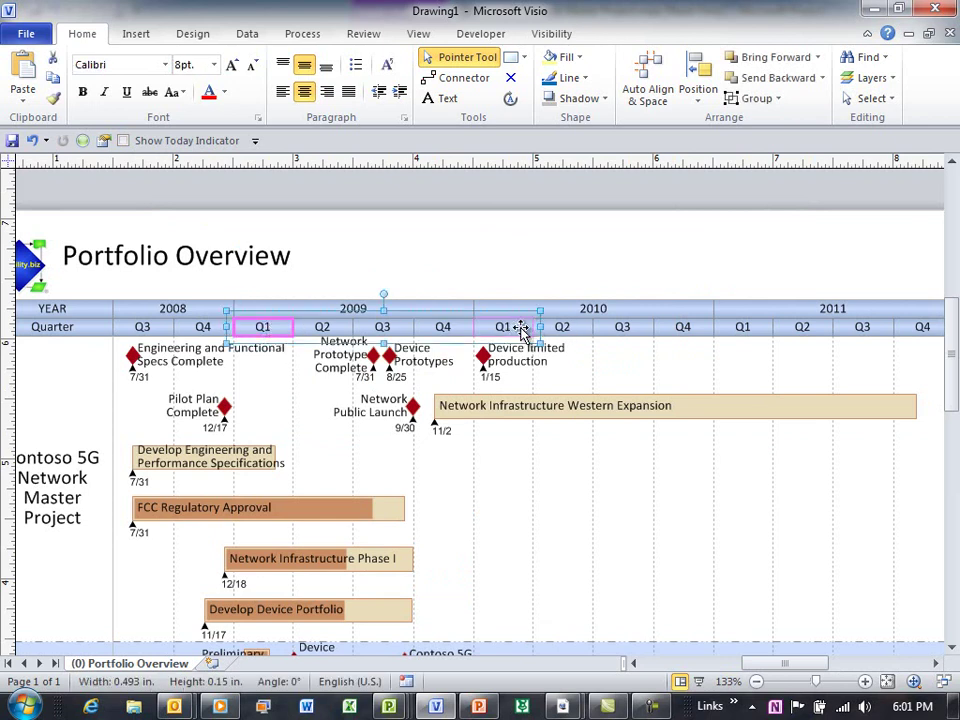
right_click(517, 330)
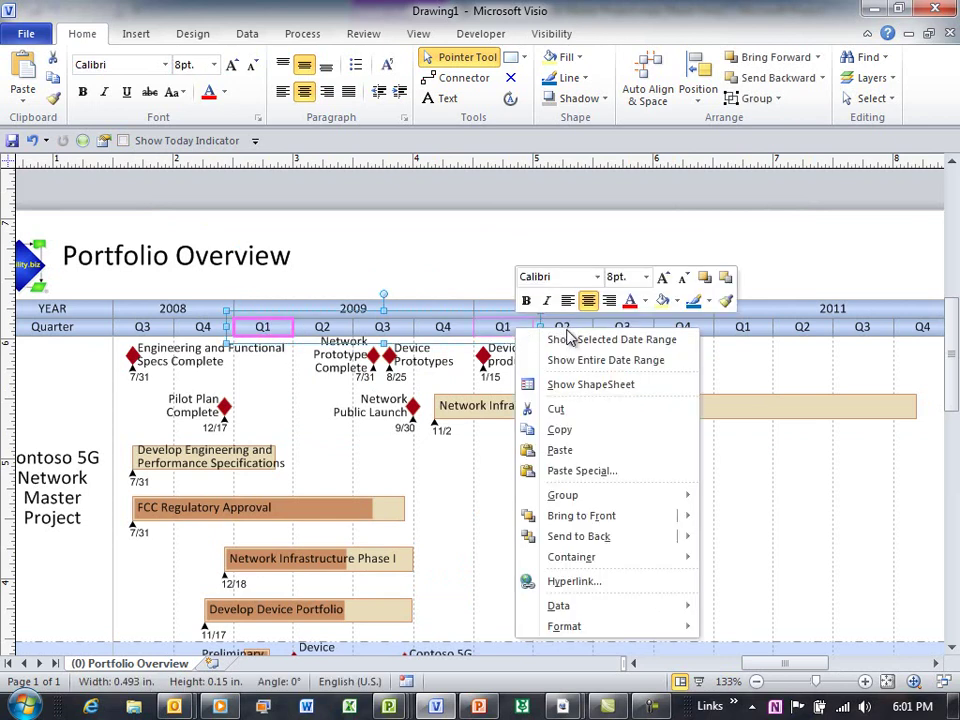
left_click(628, 344)
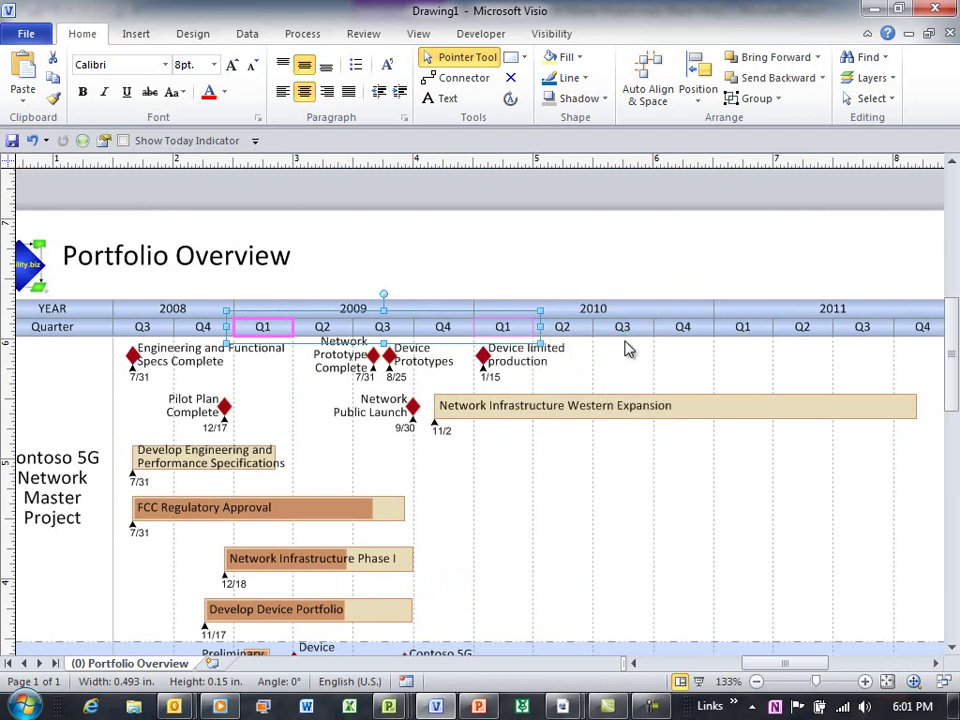
key("ctrl+shift+w")
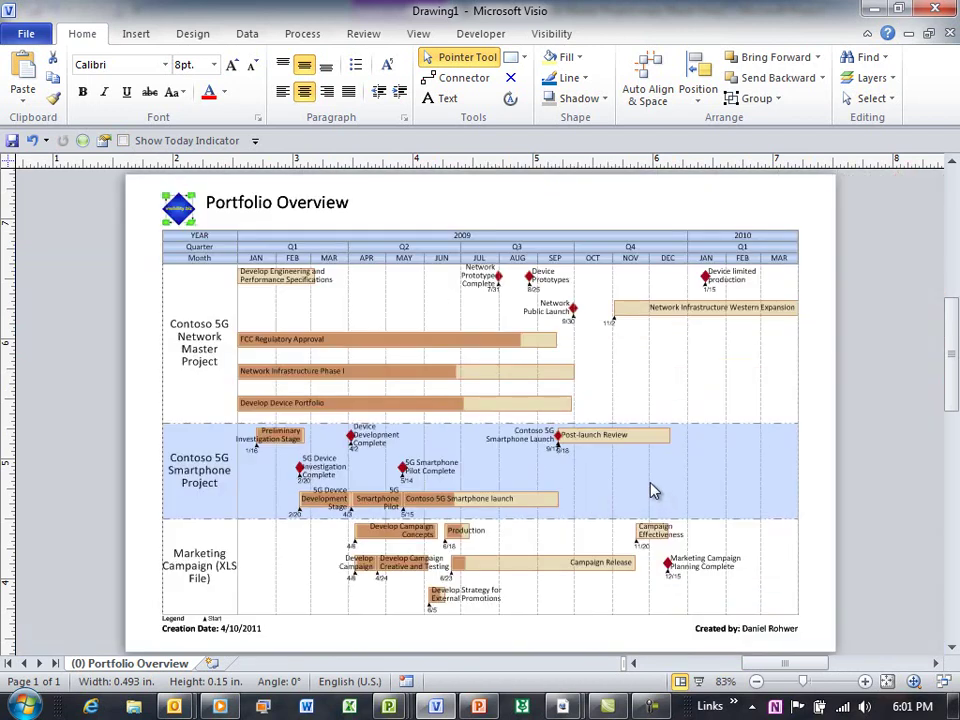
key("Escape")
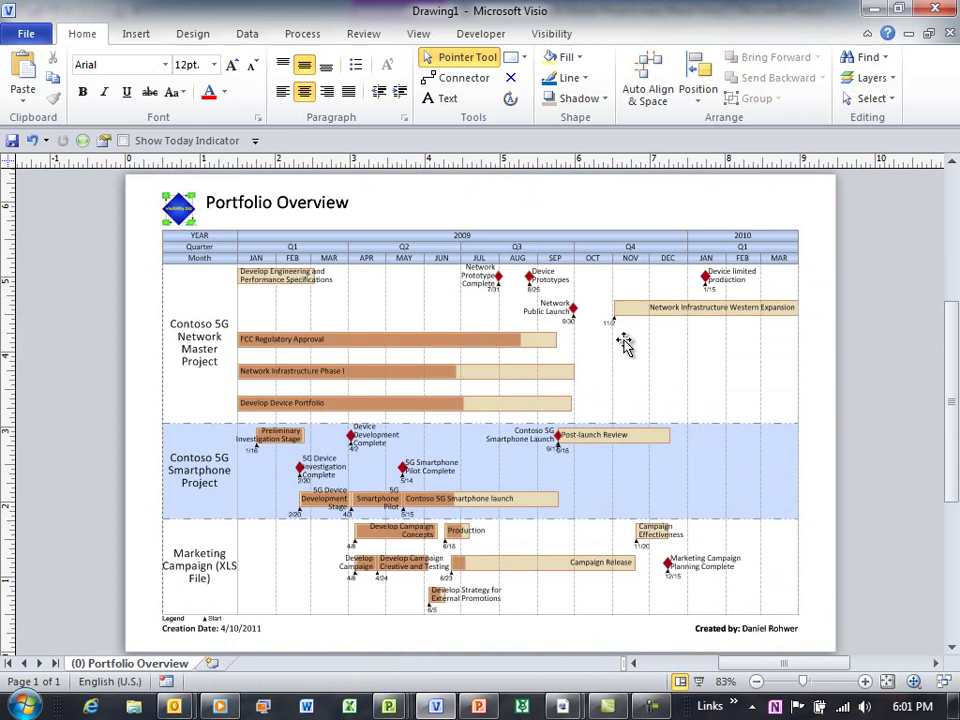
left_click(555, 33)
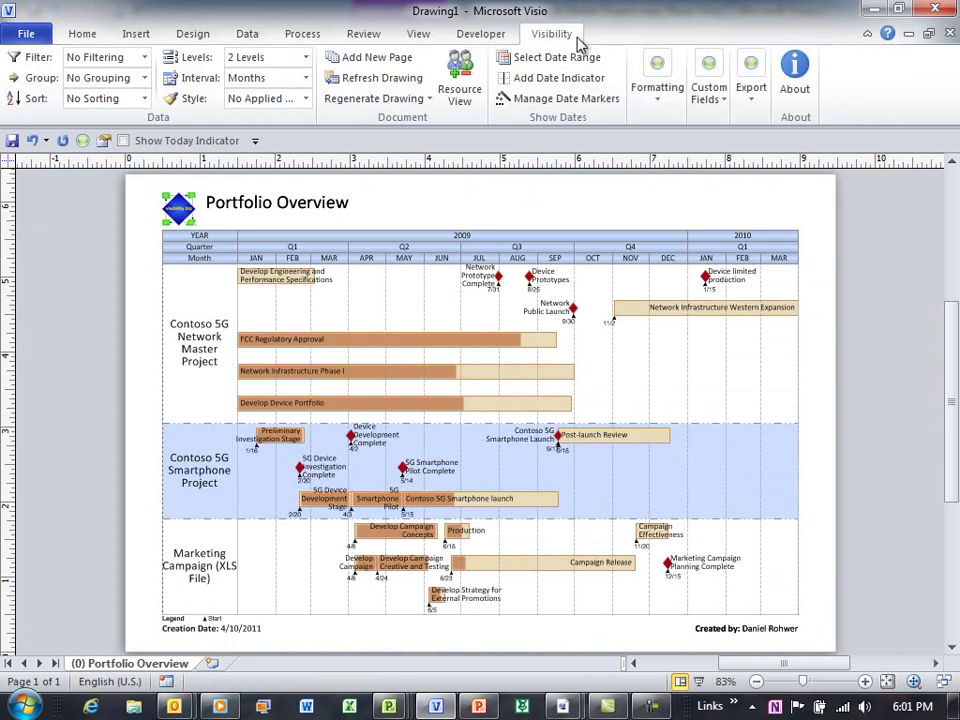
left_click(668, 98)
left_click(730, 138)
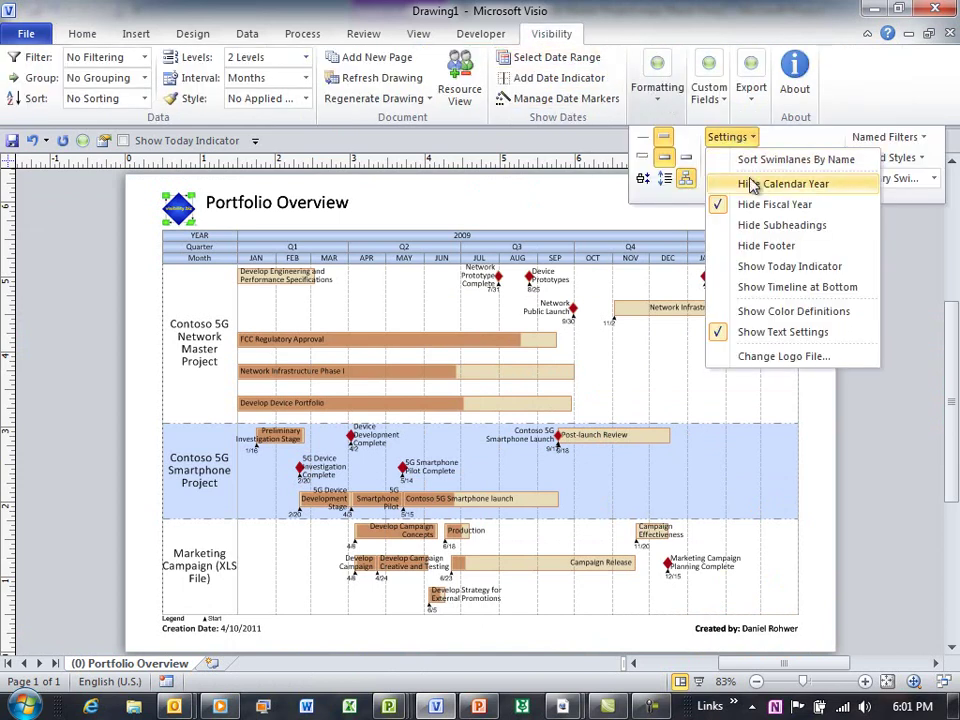
left_click(783, 184)
left_click(657, 80)
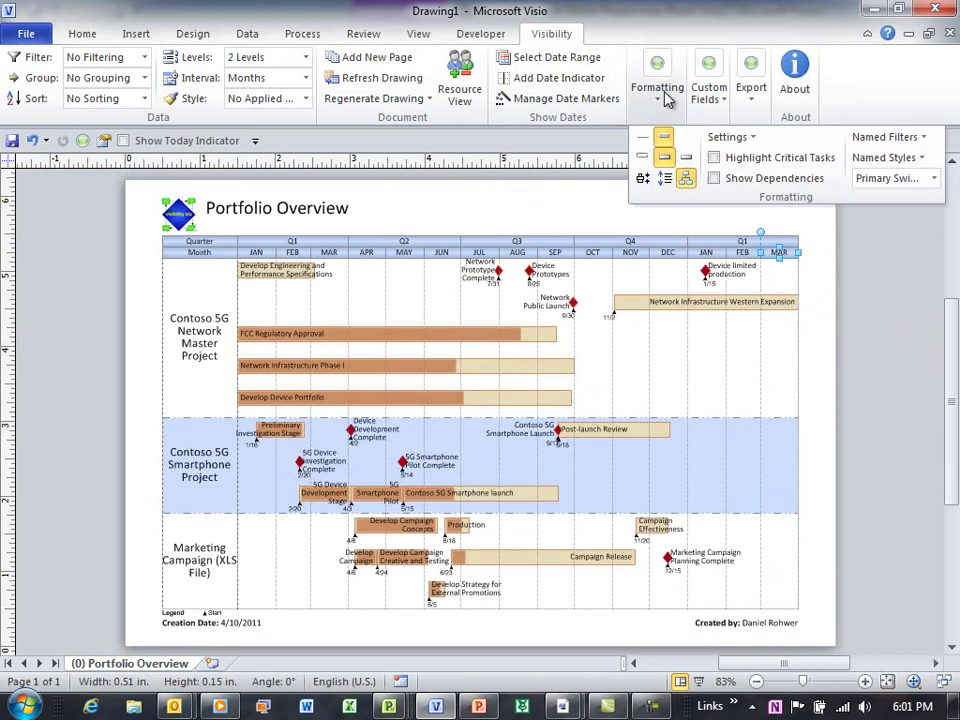
left_click(728, 137)
left_click(742, 203)
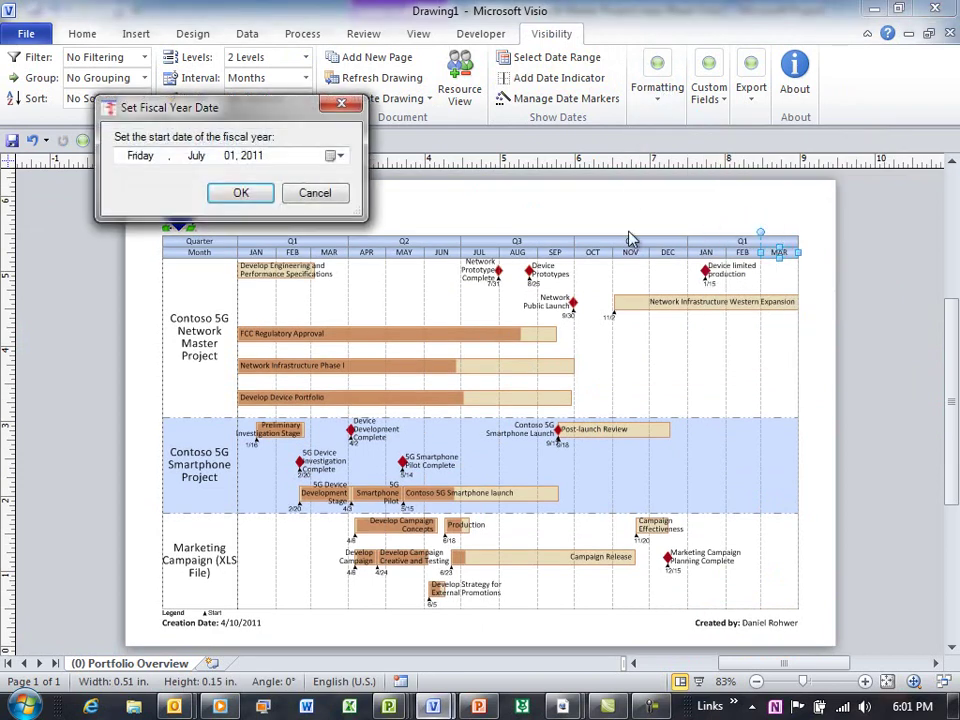
left_click(246, 192)
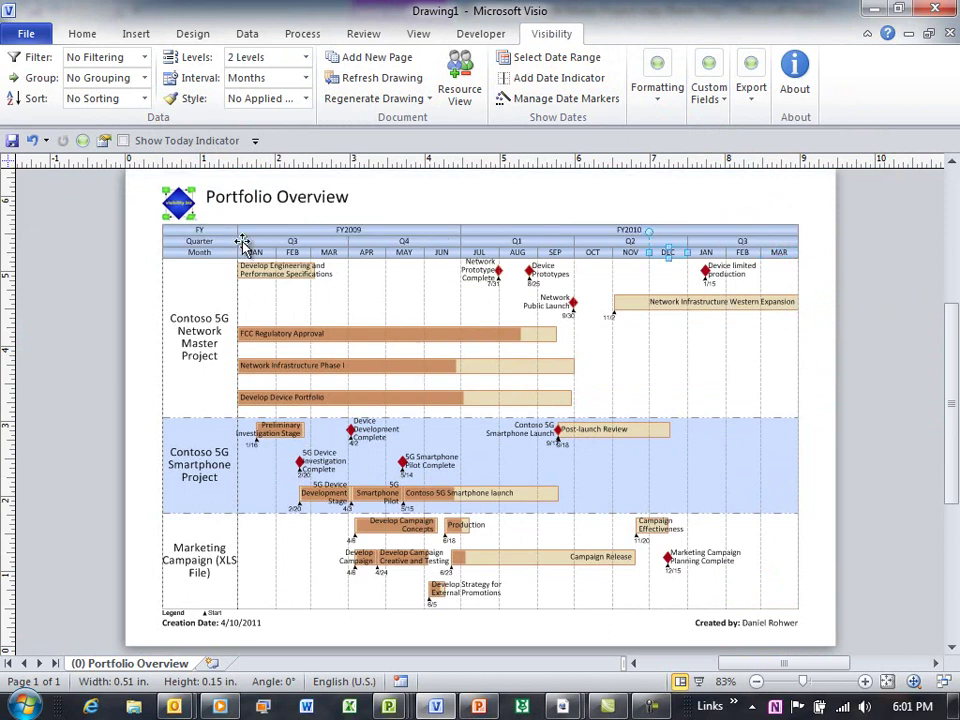
mouse_move(143, 183)
left_mouse_down()
mouse_move(553, 364)
mouse_move(563, 407)
left_mouse_up()
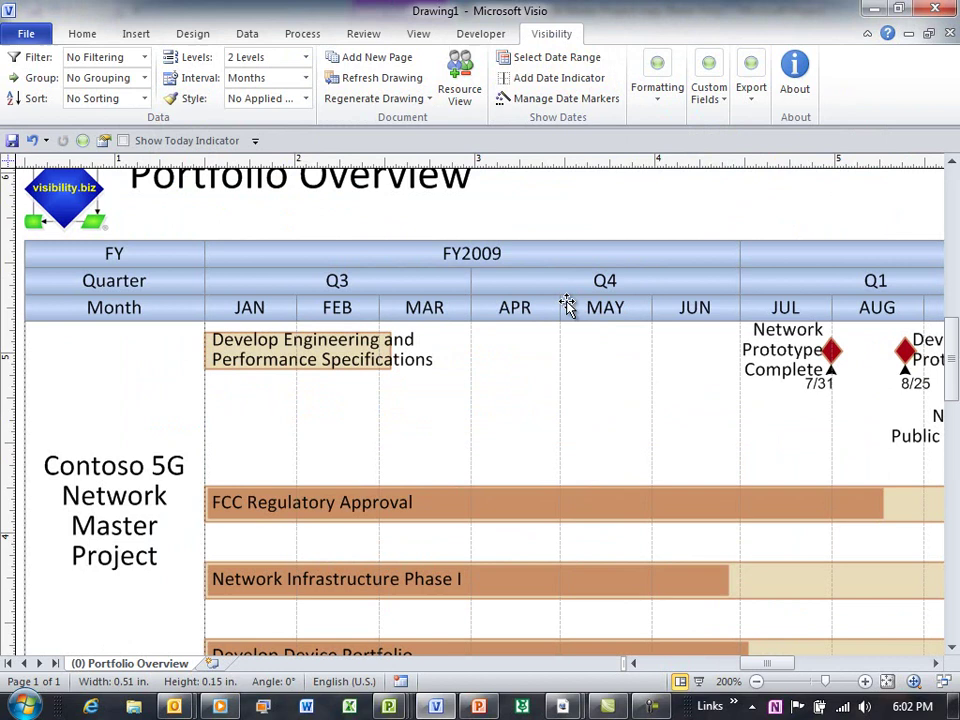
left_click(668, 281)
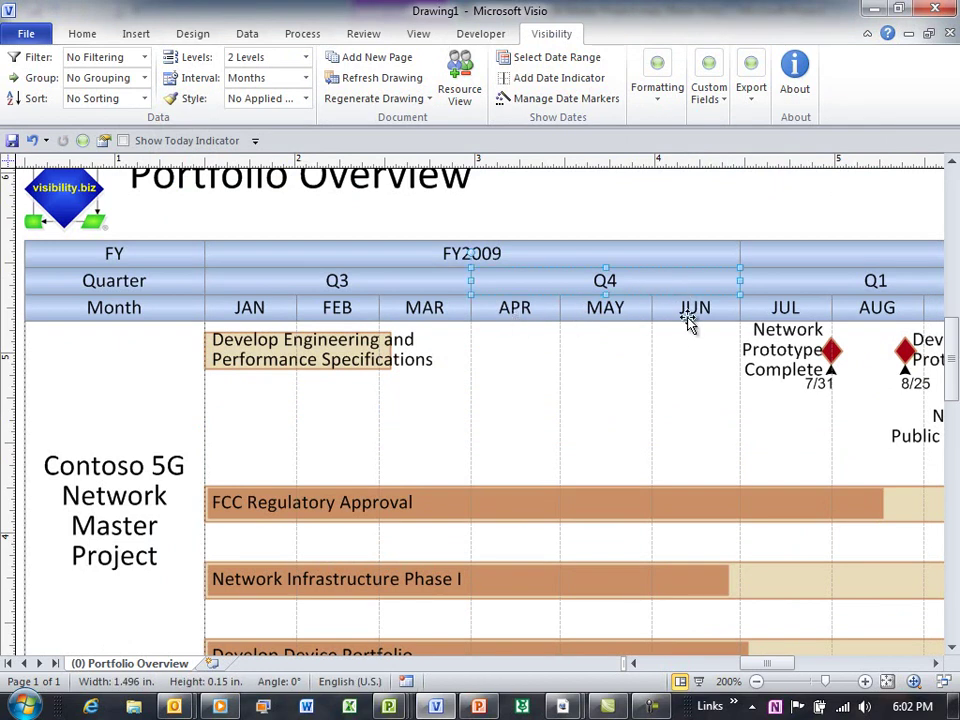
right_click(697, 428, "ctrl+shift")
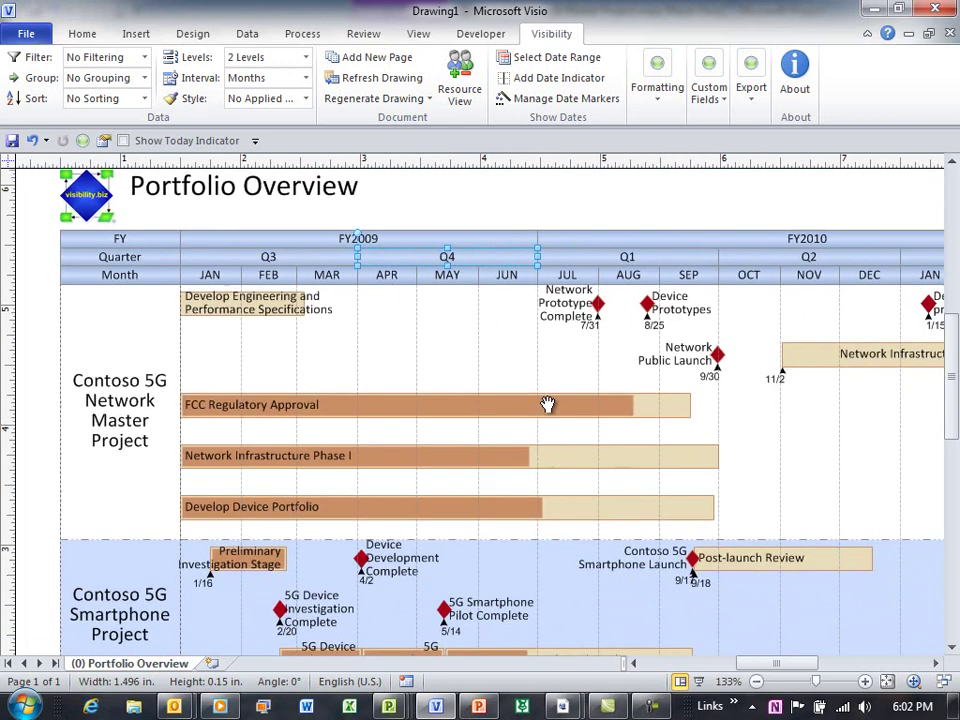
right_click(546, 404, "ctrl+shift")
right_click(549, 403, "ctrl+shift")
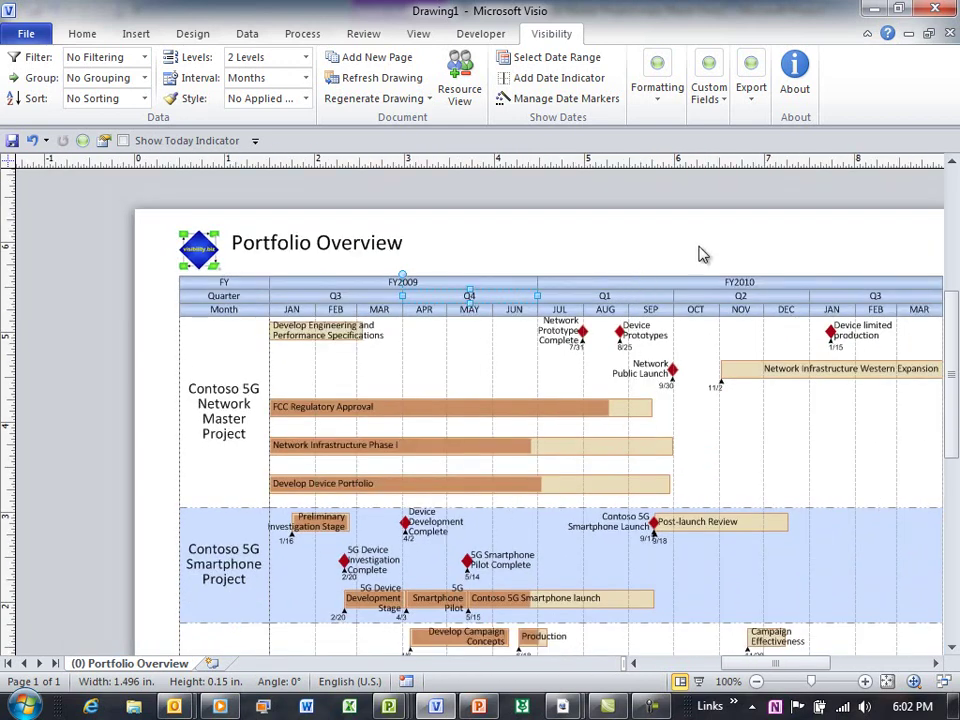
right_click(660, 521, "ctrl+shift")
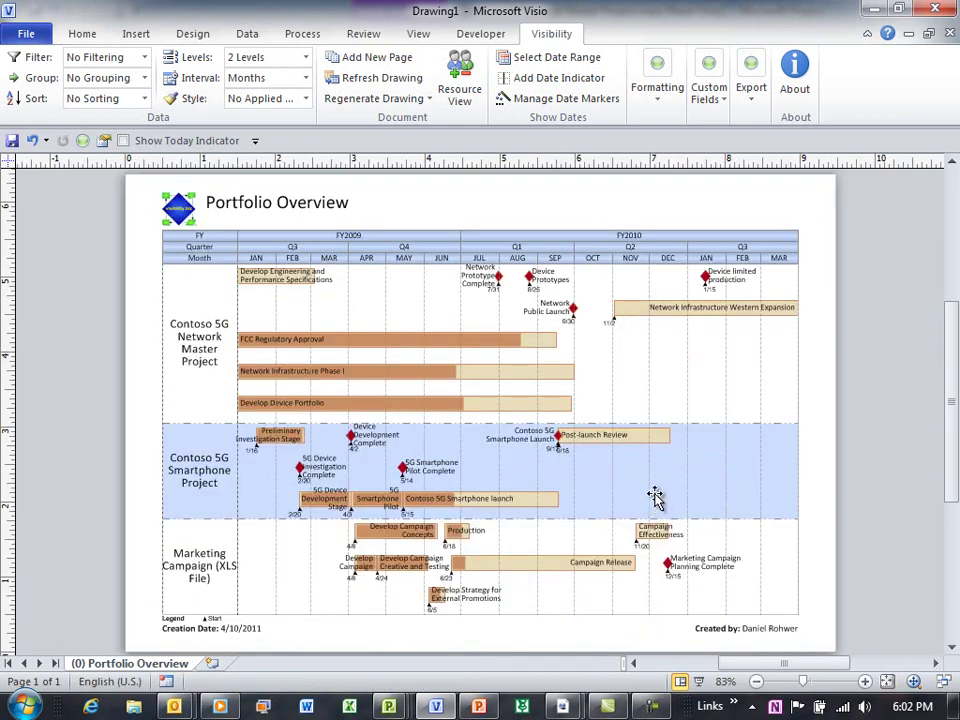
mouse_move(377, 231)
left_mouse_down()
mouse_move(574, 403)
mouse_move(748, 471)
left_mouse_up()
left_click(505, 330)
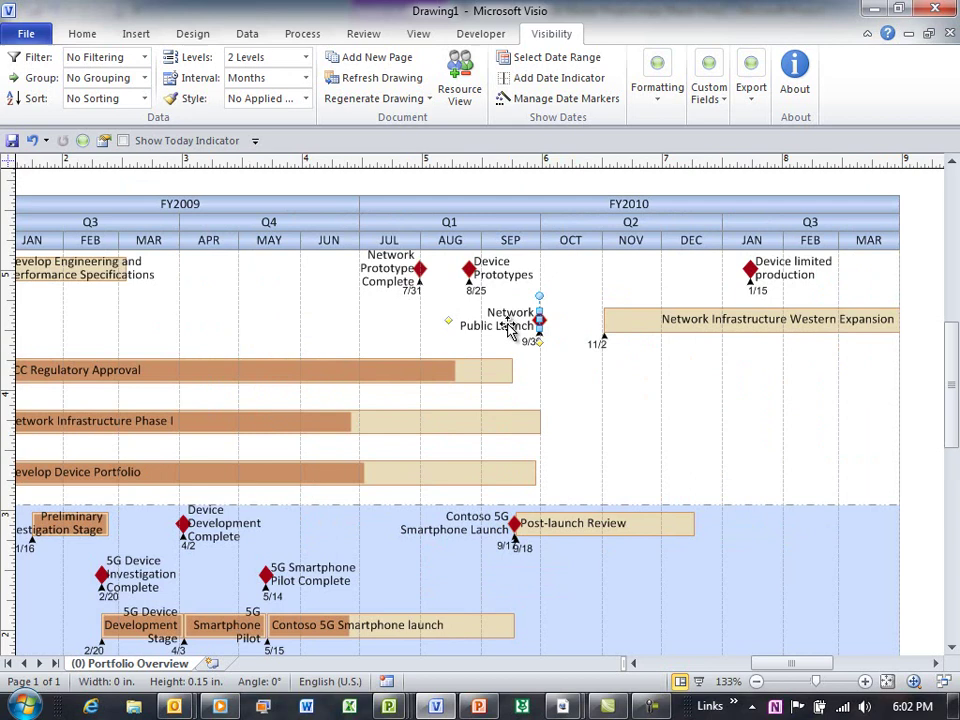
- Add a date indicator line to the timeline and set its date to 9/30/2009
left_click(576, 80)
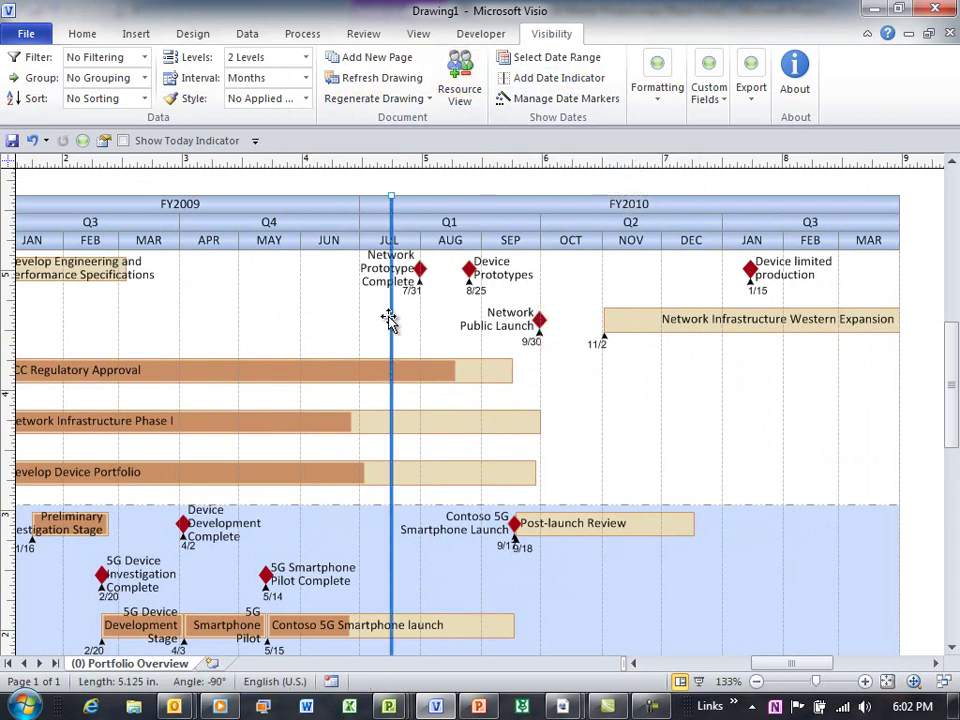
left_click_drag(390, 318, 538, 326)
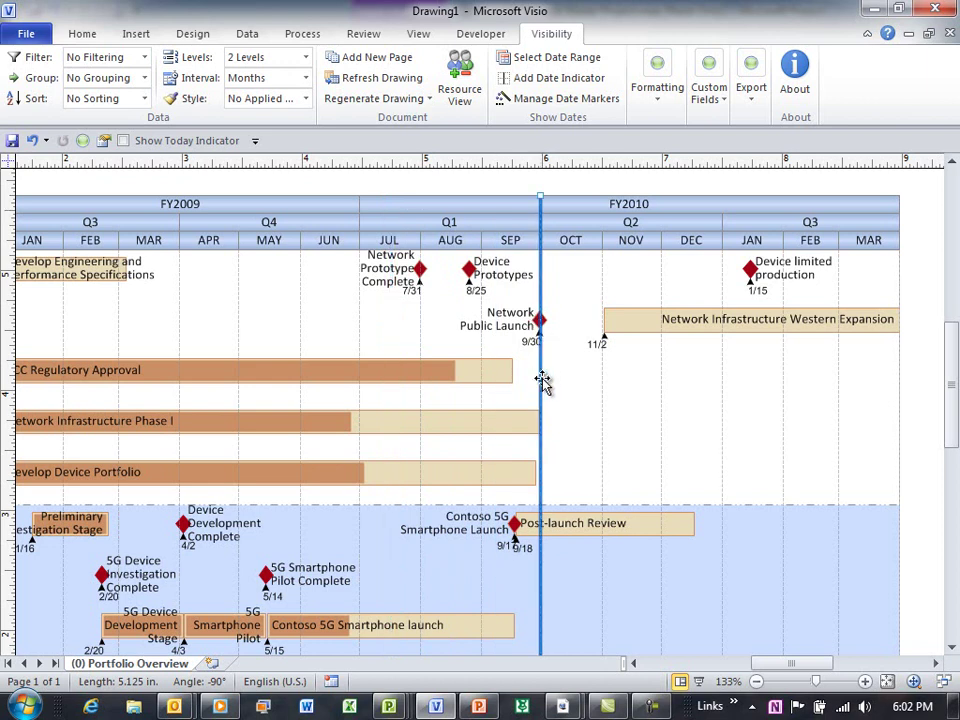
right_click(541, 381)
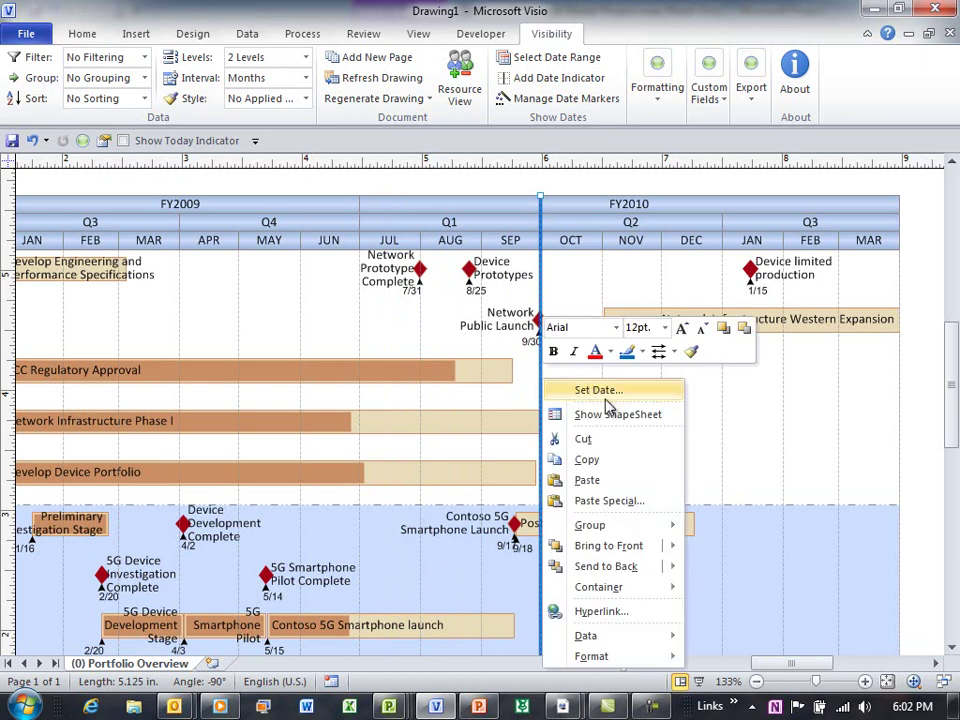
left_click(616, 392)
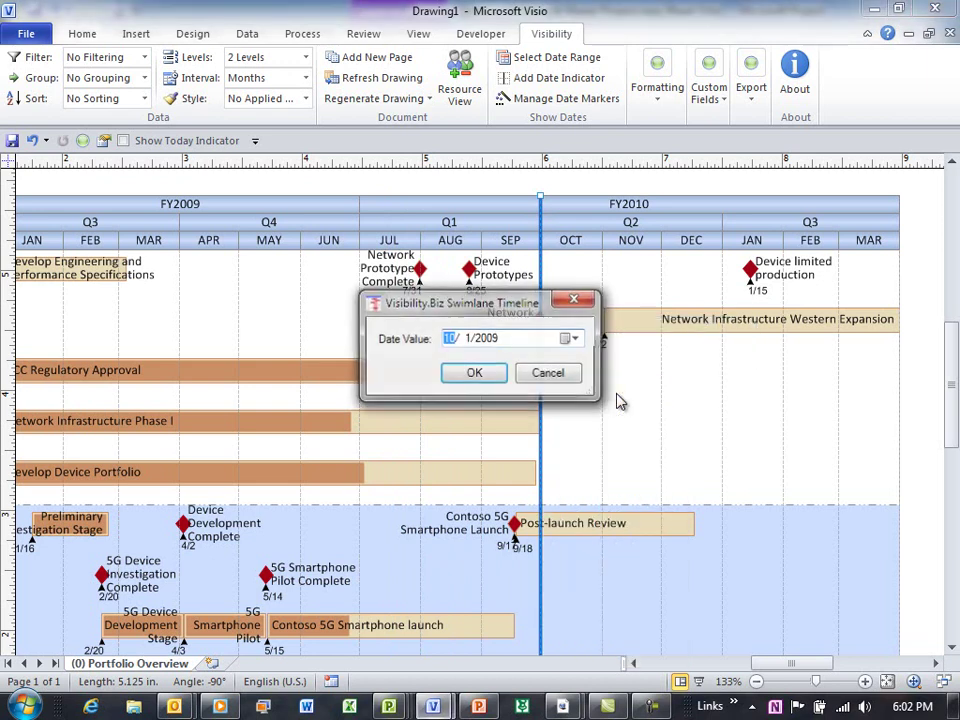
left_click(568, 339)
left_click(546, 399)
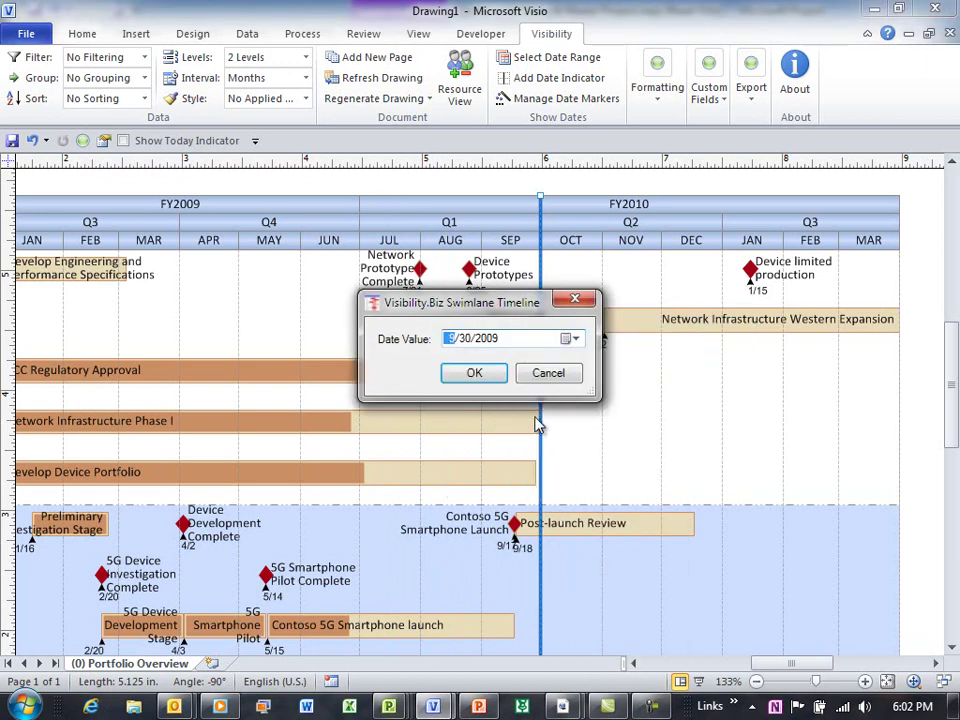
left_click(478, 378)
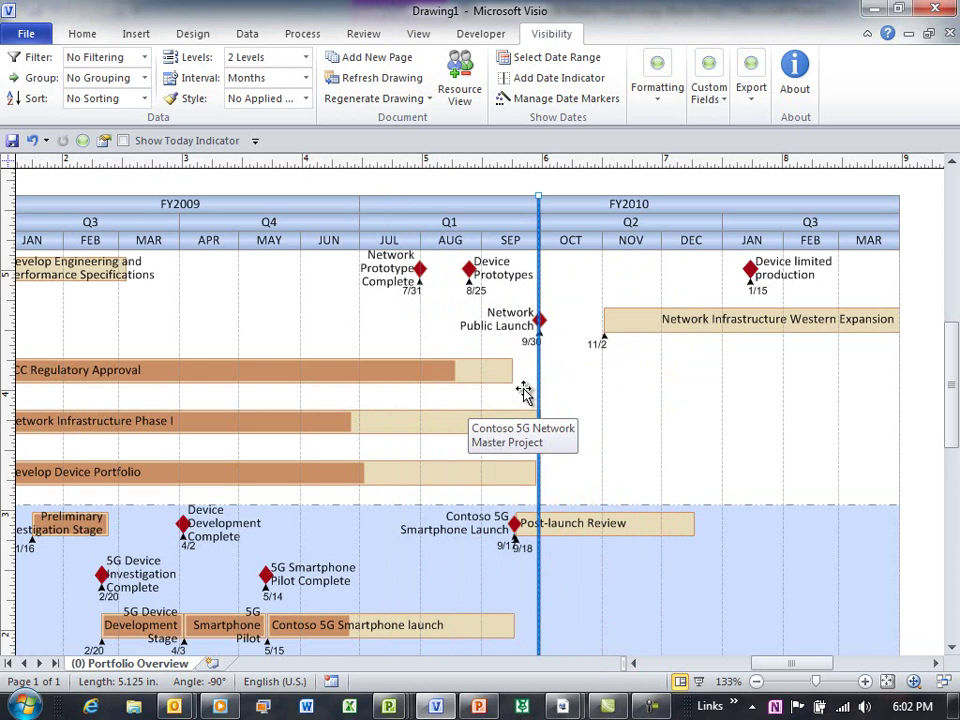
- Label the date indicator 'Launch'
type("Launch")
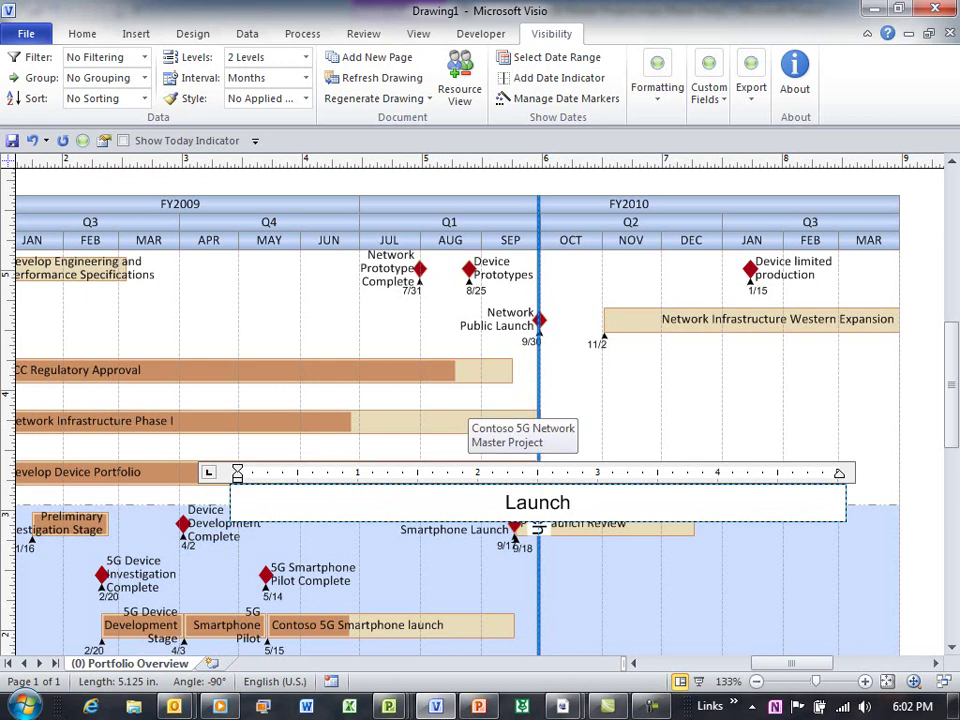
left_click(909, 463)
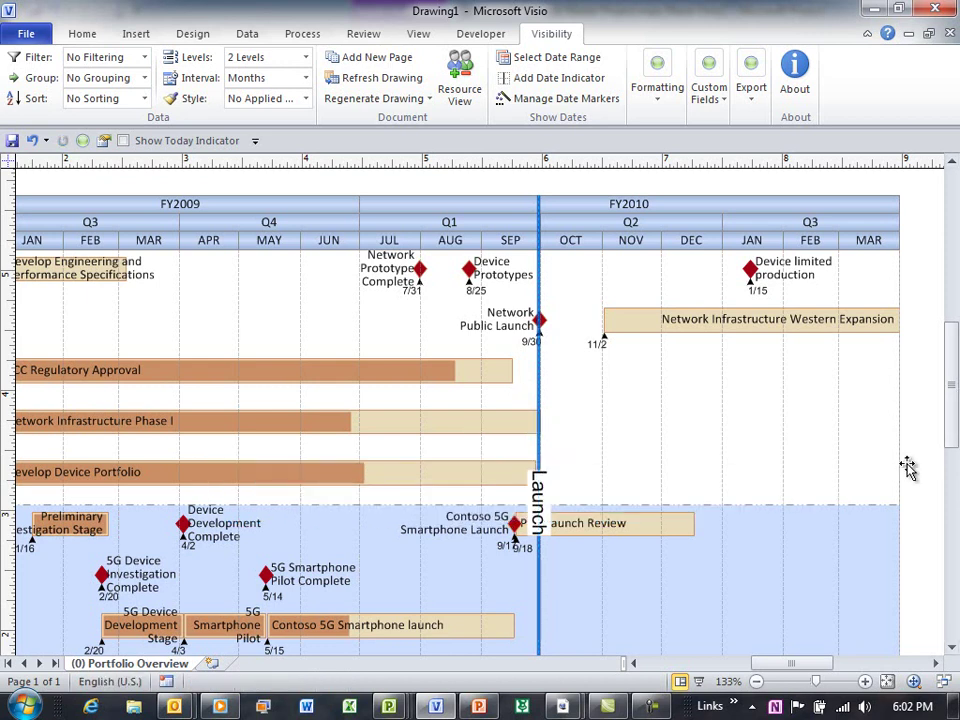
left_click(538, 505)
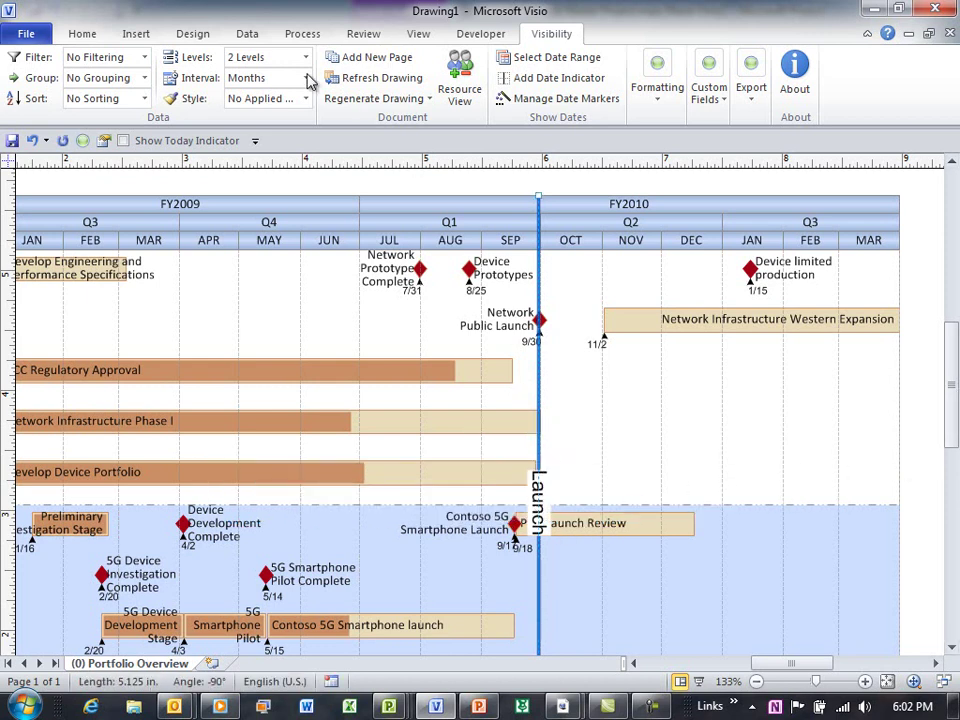
- Rotate the Launch label to horizontal and shrink its font twice
left_click(82, 34)
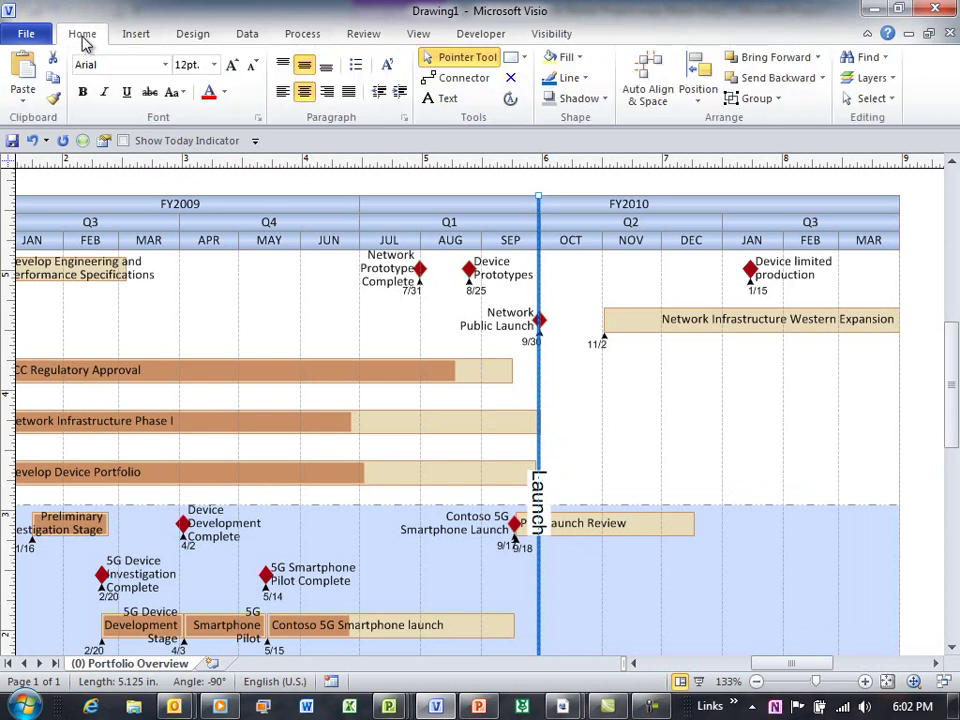
left_click(511, 100)
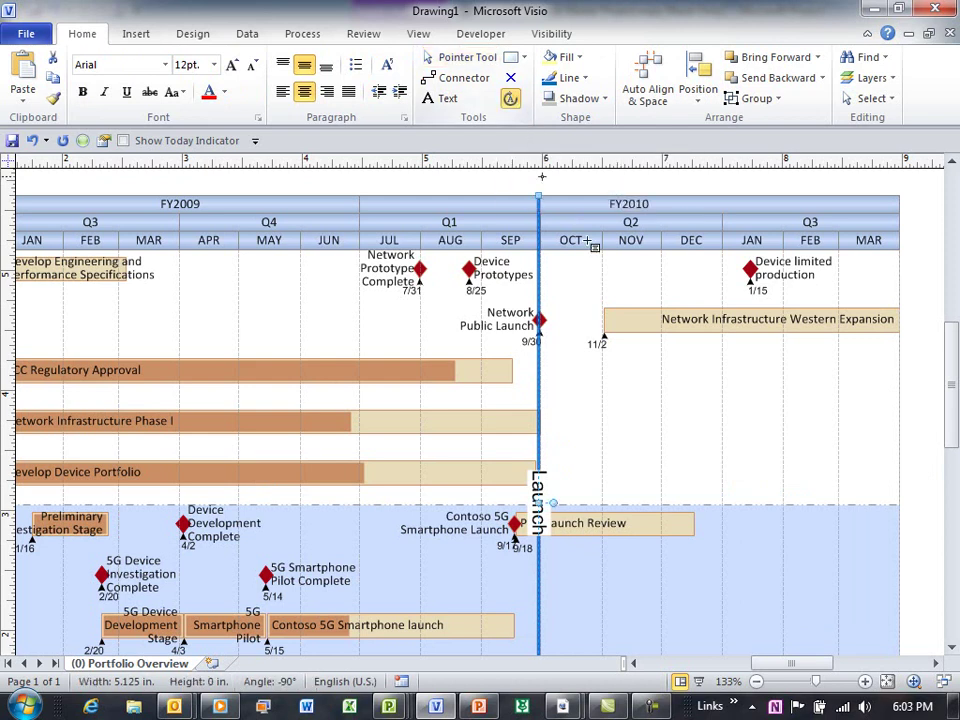
left_click_drag(554, 503, 522, 411)
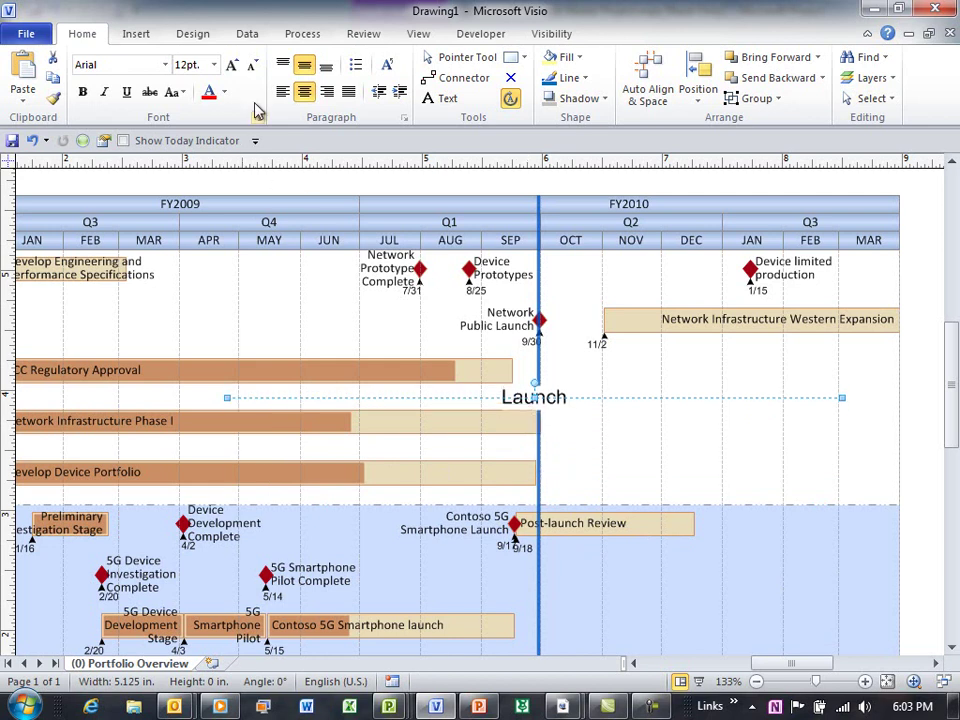
left_click(254, 66)
left_click(254, 66)
left_click(254, 66)
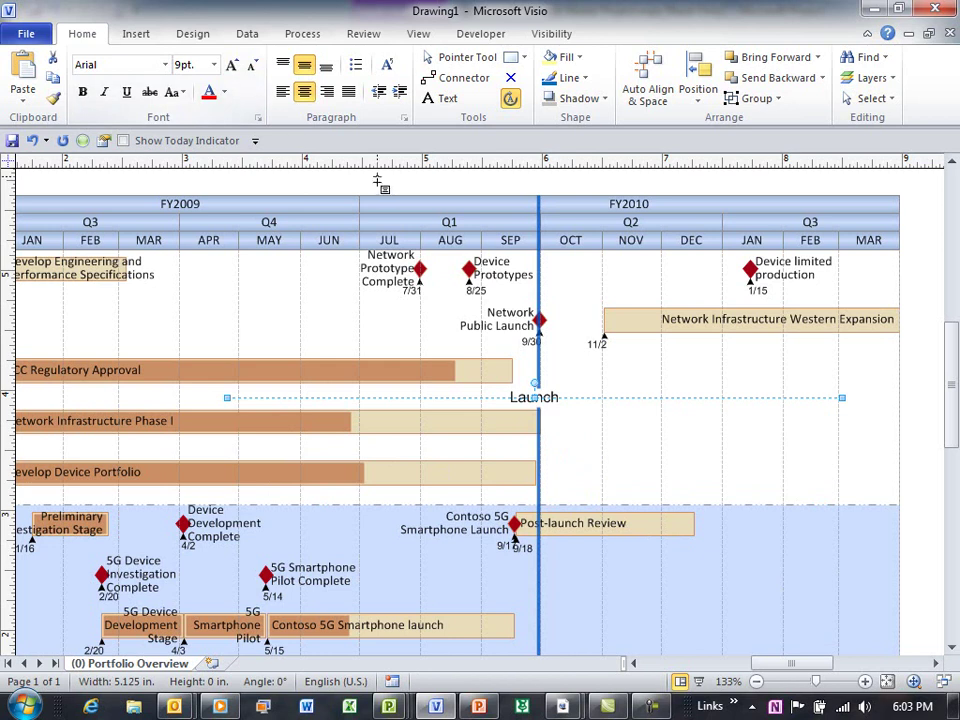
left_click(461, 77)
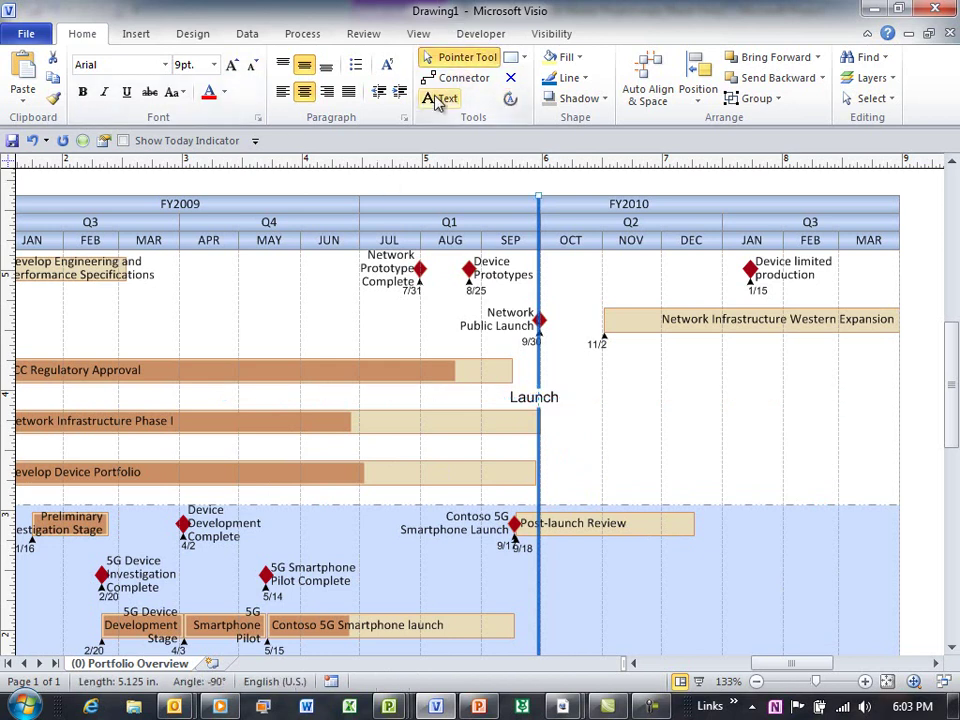
key("ctrl+shift+w")
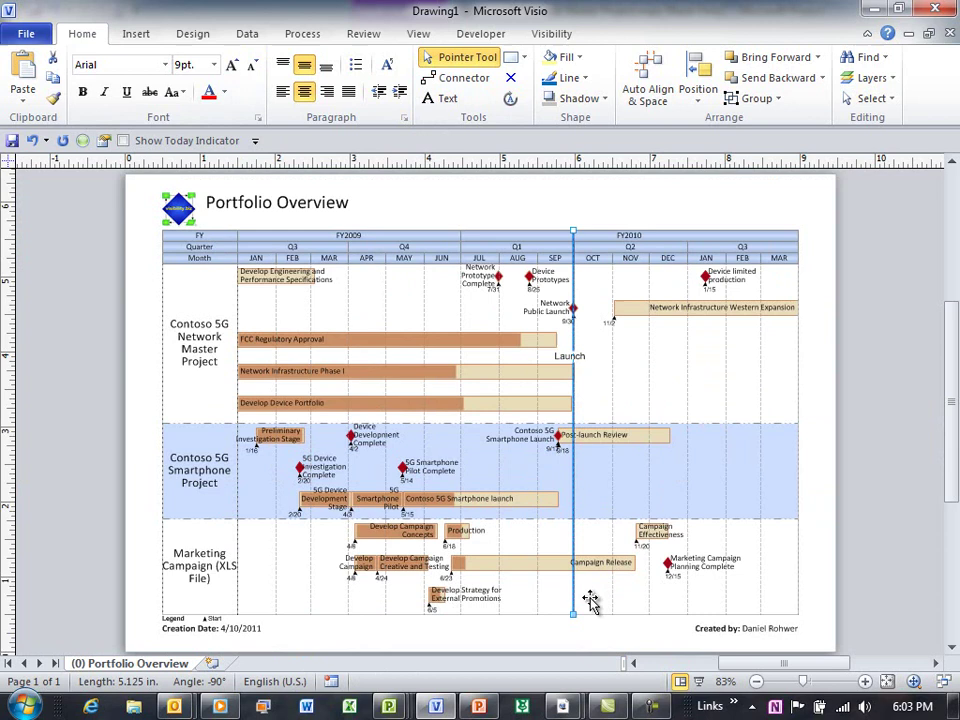
- Drill into the Contoso 5G Network Master Project swimlane to create its detail page
left_click(868, 33)
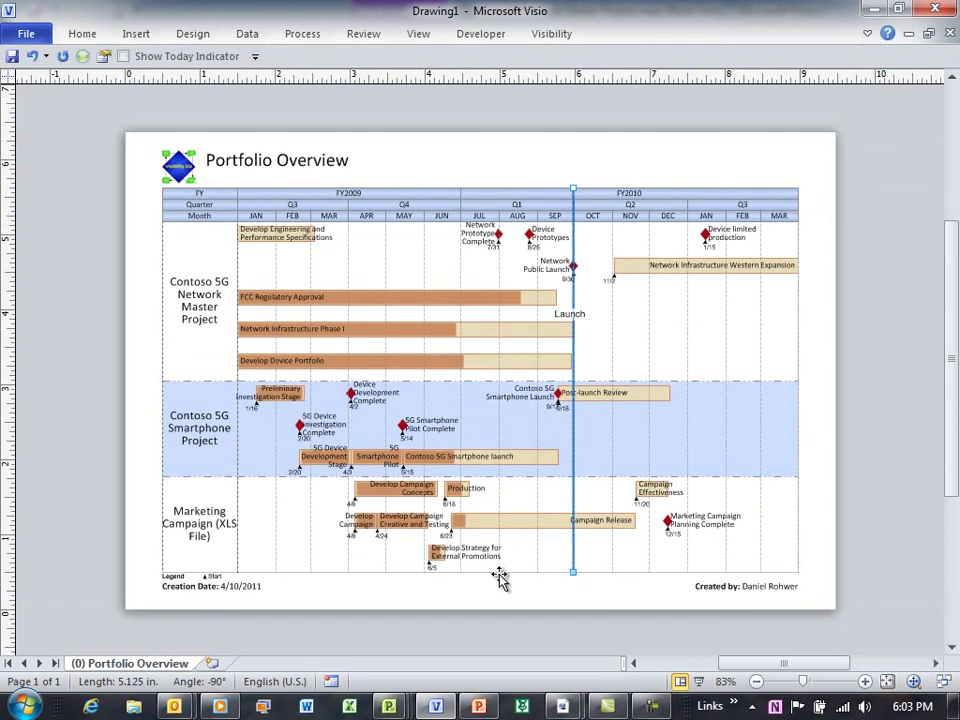
left_click(193, 303)
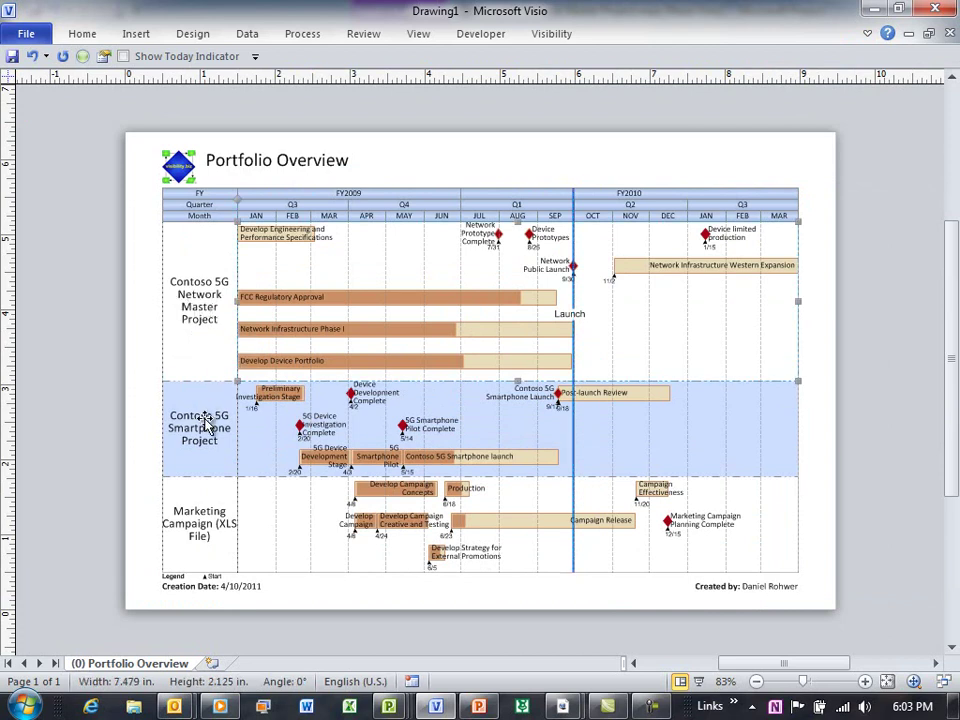
right_click(205, 310)
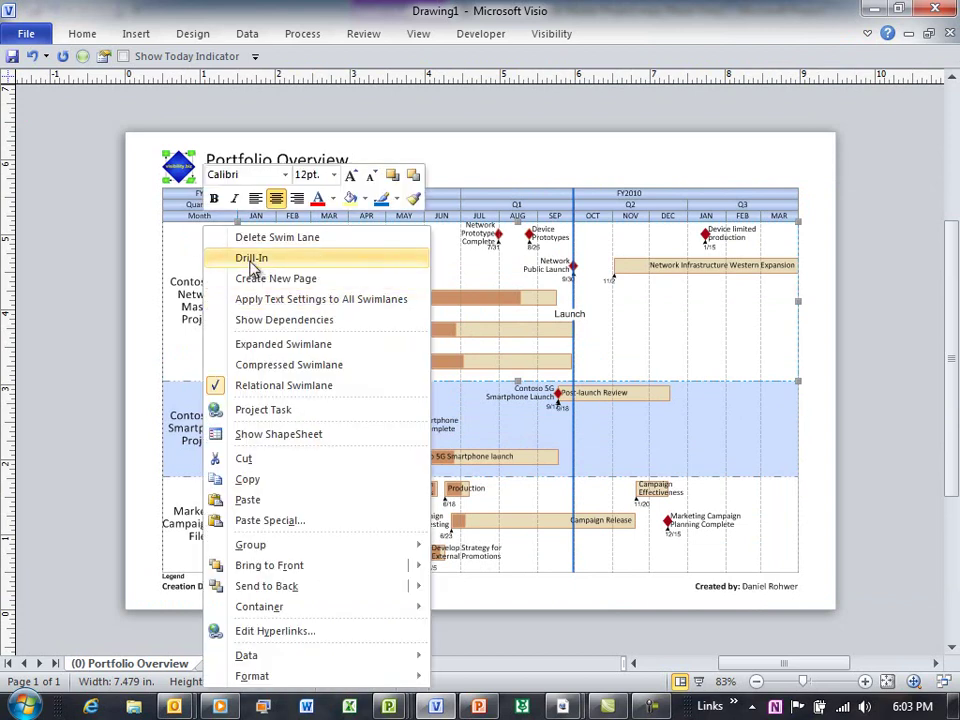
left_click(257, 260)
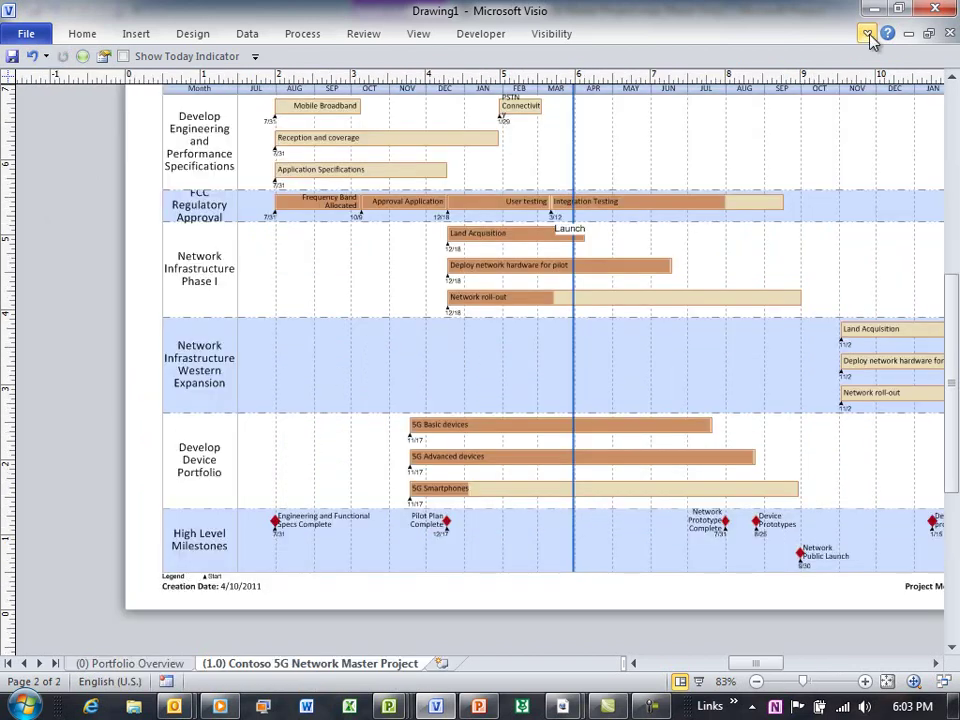
left_click(868, 33)
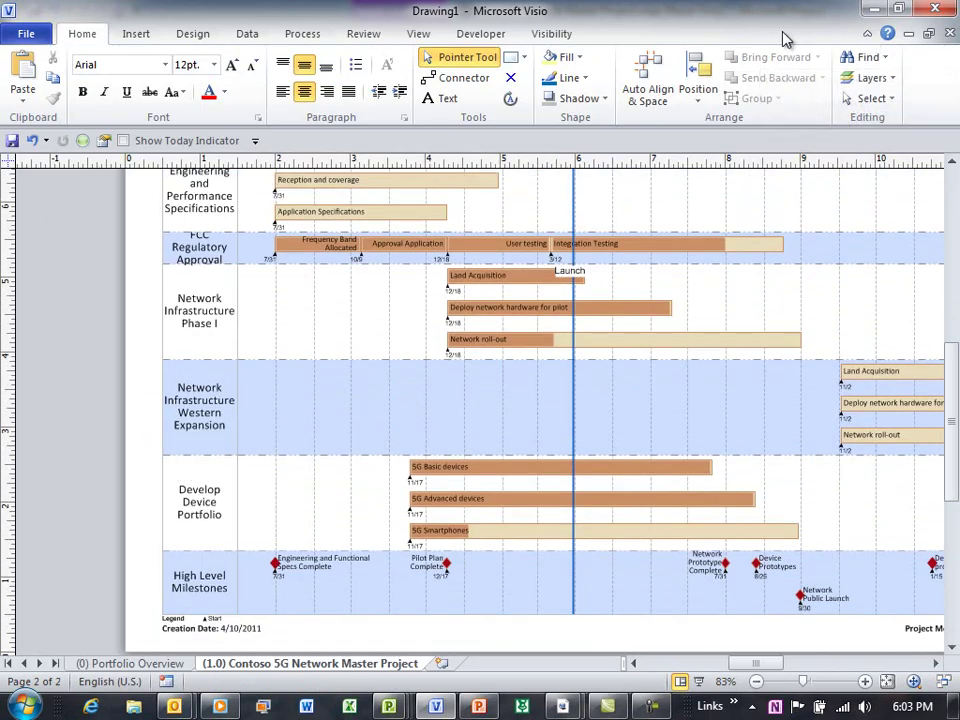
- Apply the Master Project - Page 2 style to the Network Master Project detail page
left_click(551, 33)
left_click(305, 99)
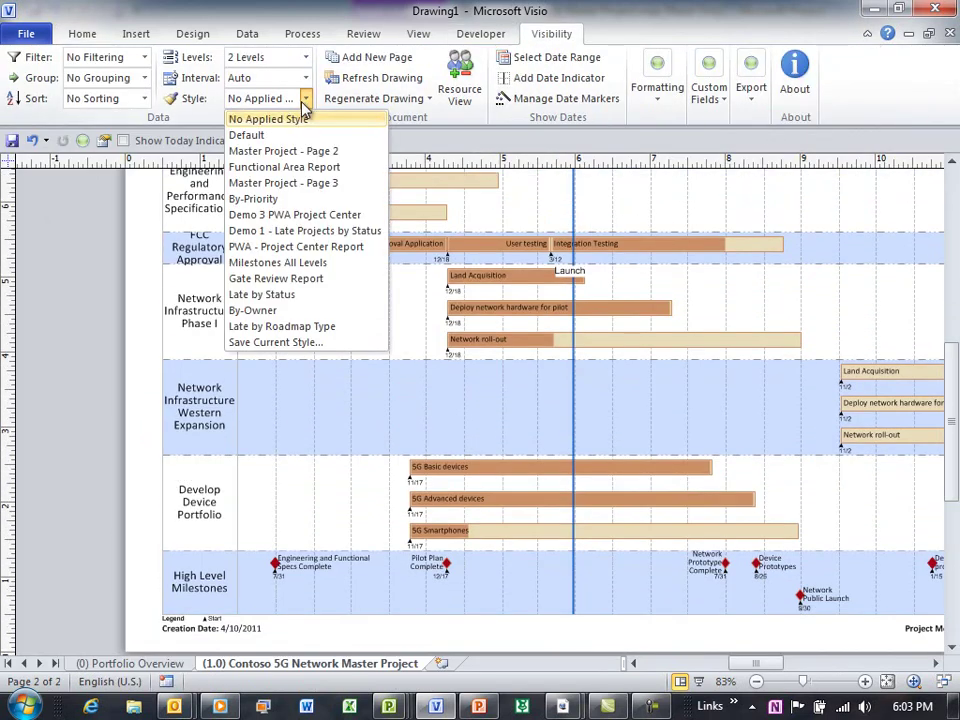
left_click(302, 151)
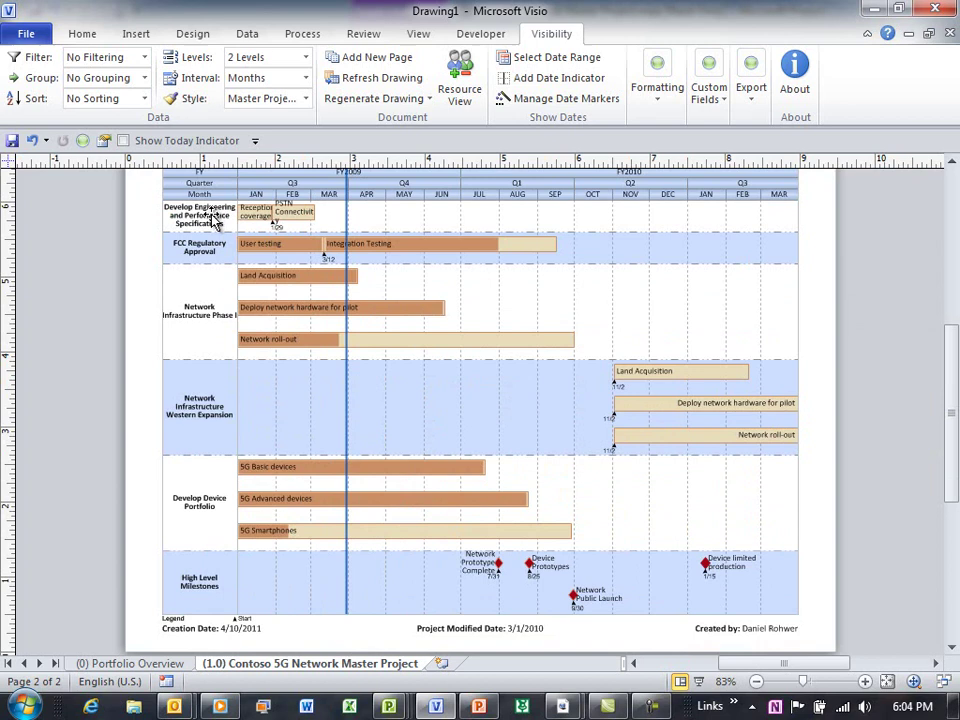
left_click(200, 218)
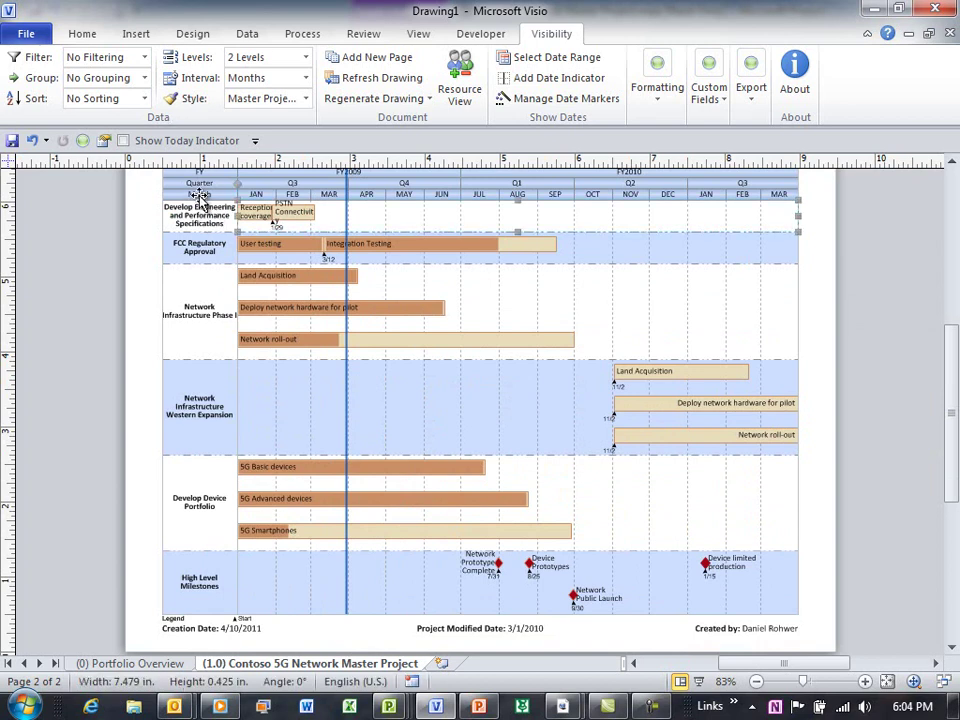
- Drill into the Contoso 5G Smartphone launch bar from the Portfolio Overview page
left_click(148, 664)
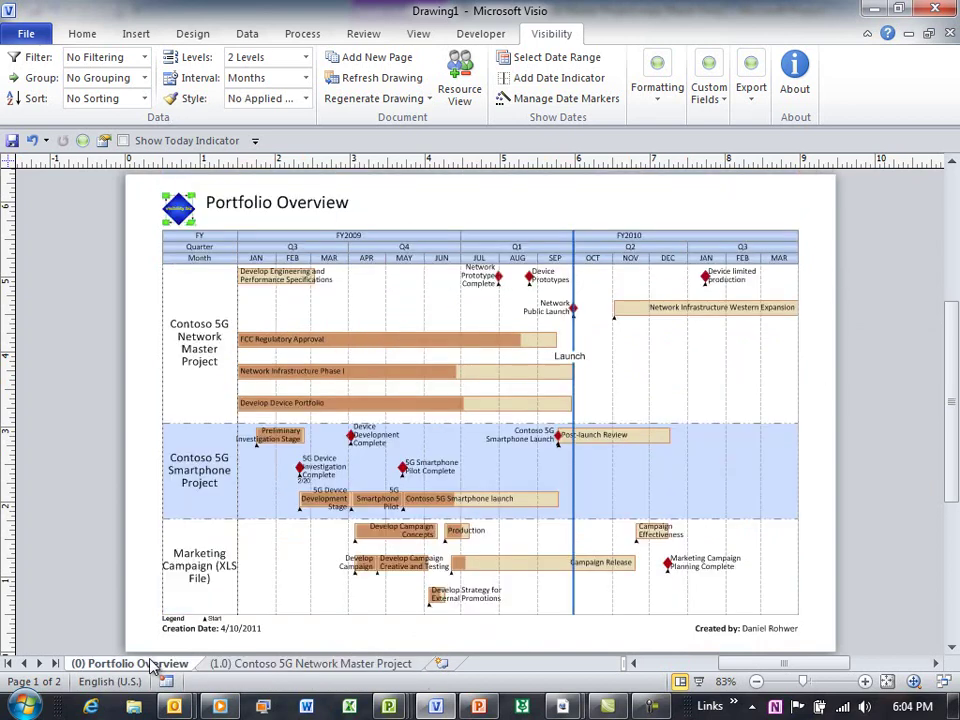
left_click(530, 497)
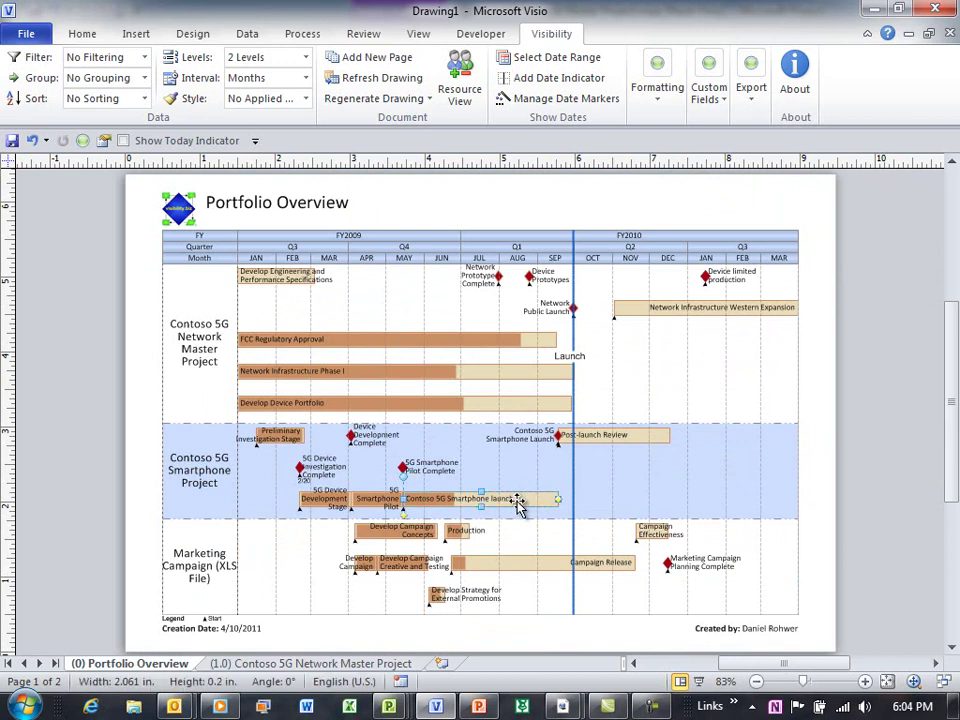
right_click(519, 503)
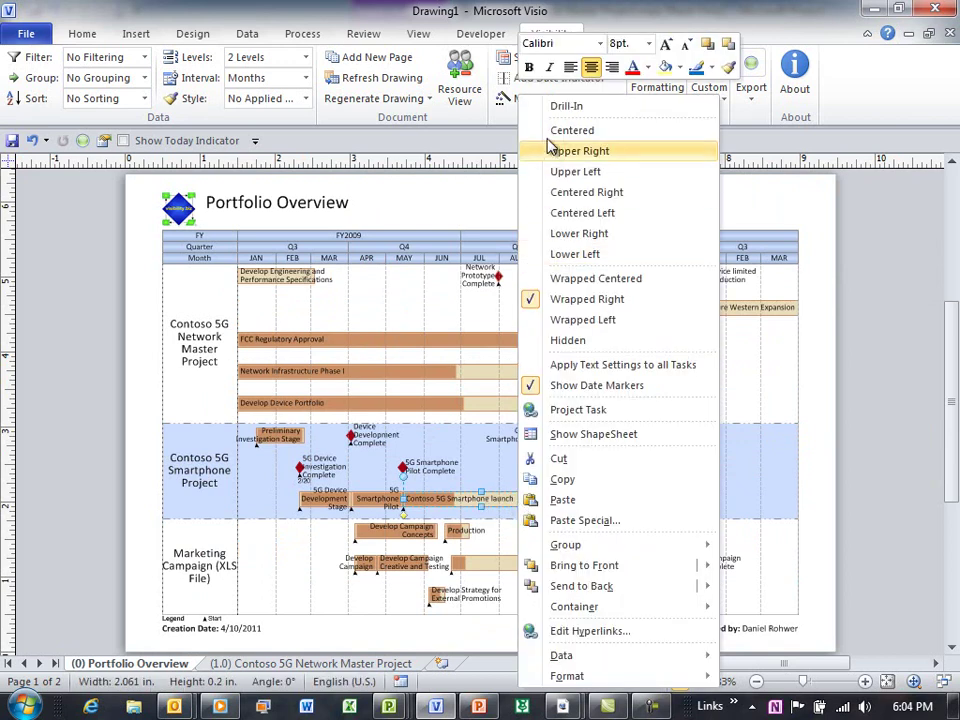
left_click(566, 105)
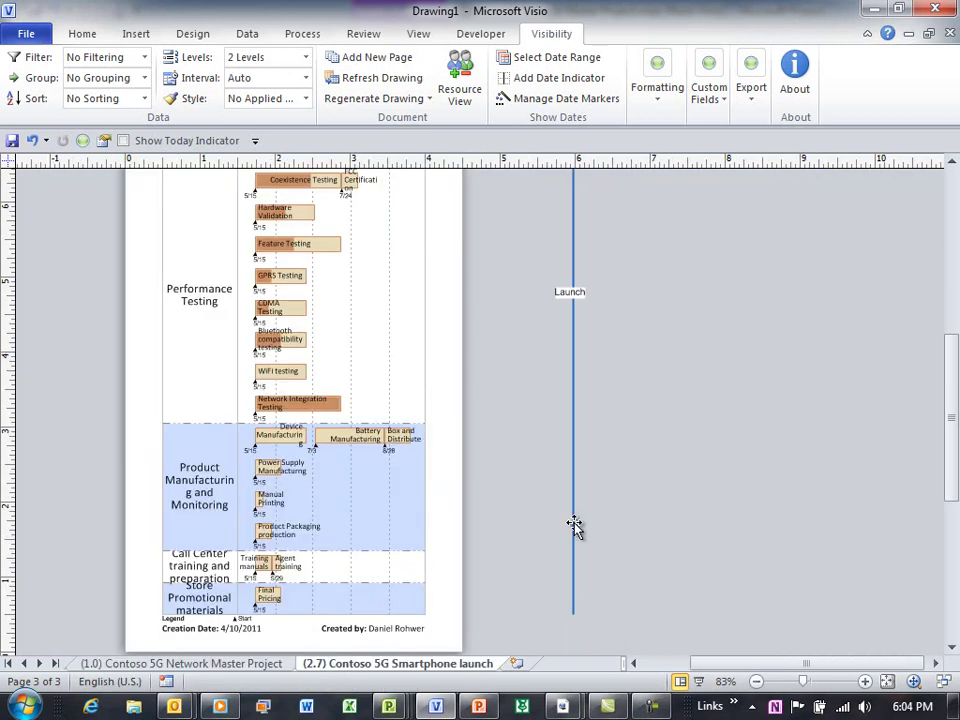
- Apply the Master Project - Page 3 style to the Smartphone page
left_click_drag(574, 525, 574, 482)
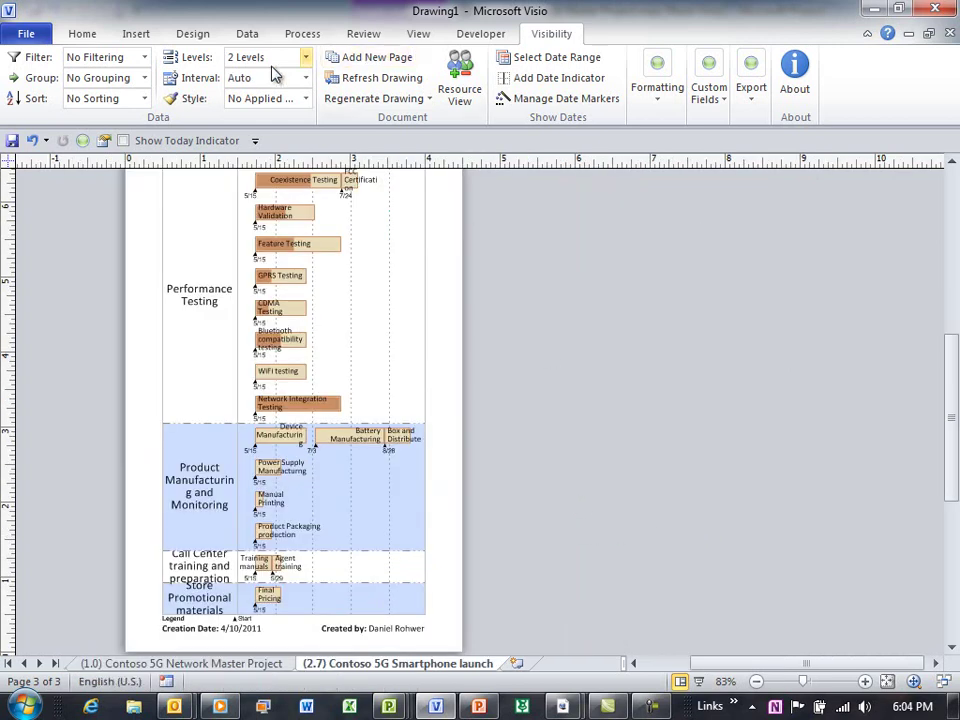
left_click(305, 98)
left_click(330, 182)
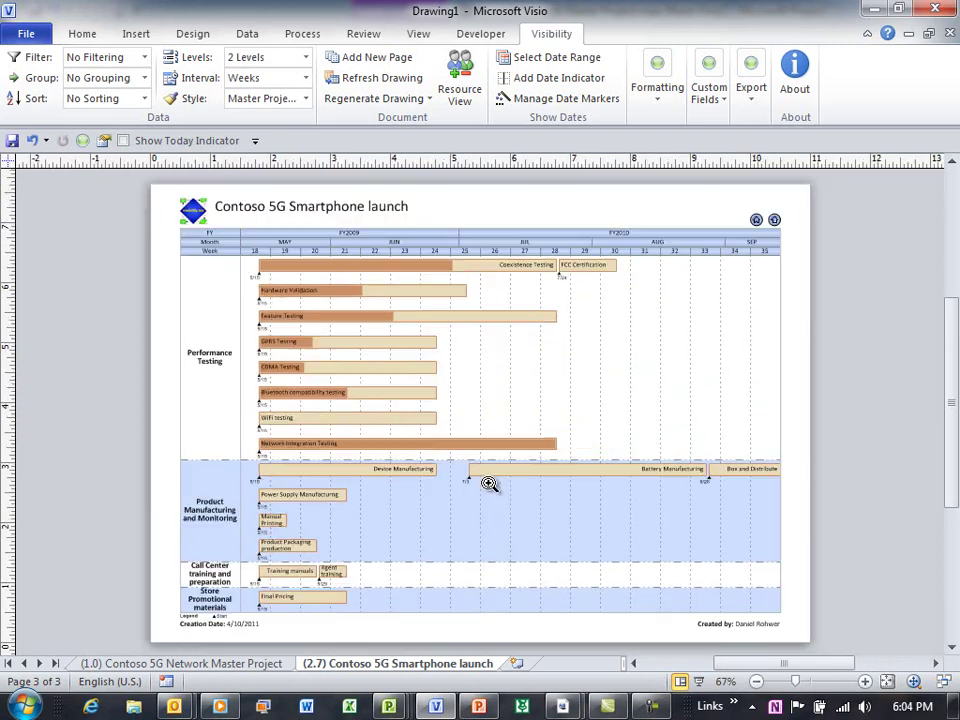
- Save the Portfolio Overview drawing as PDF into the Contoso - SharePoint2010 folder
left_click(9, 663)
left_click(118, 664)
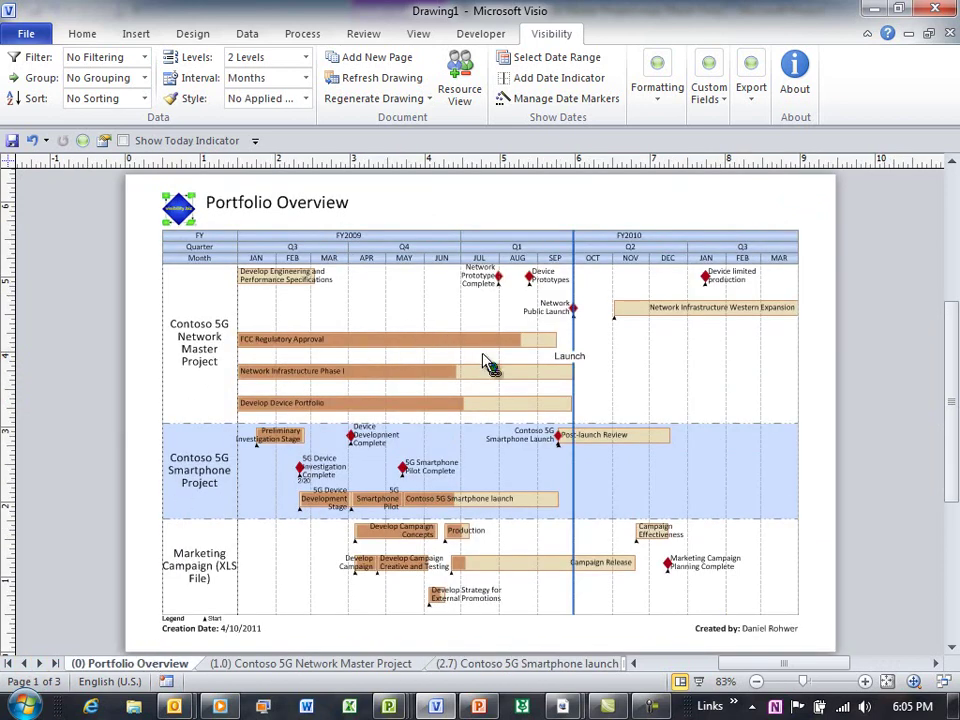
left_click(46, 34)
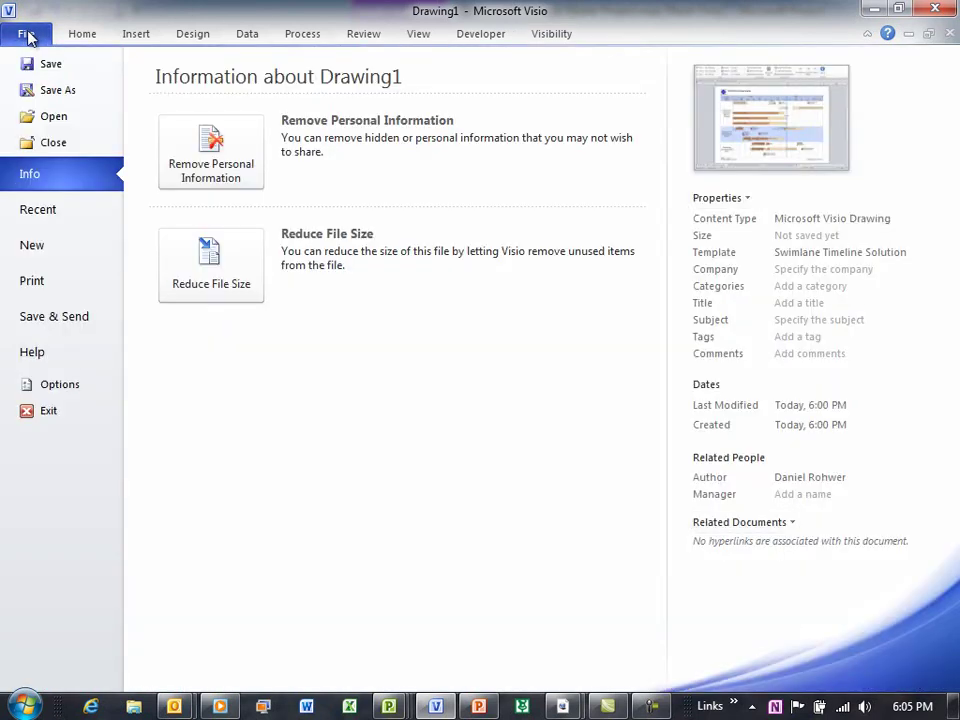
left_click(58, 90)
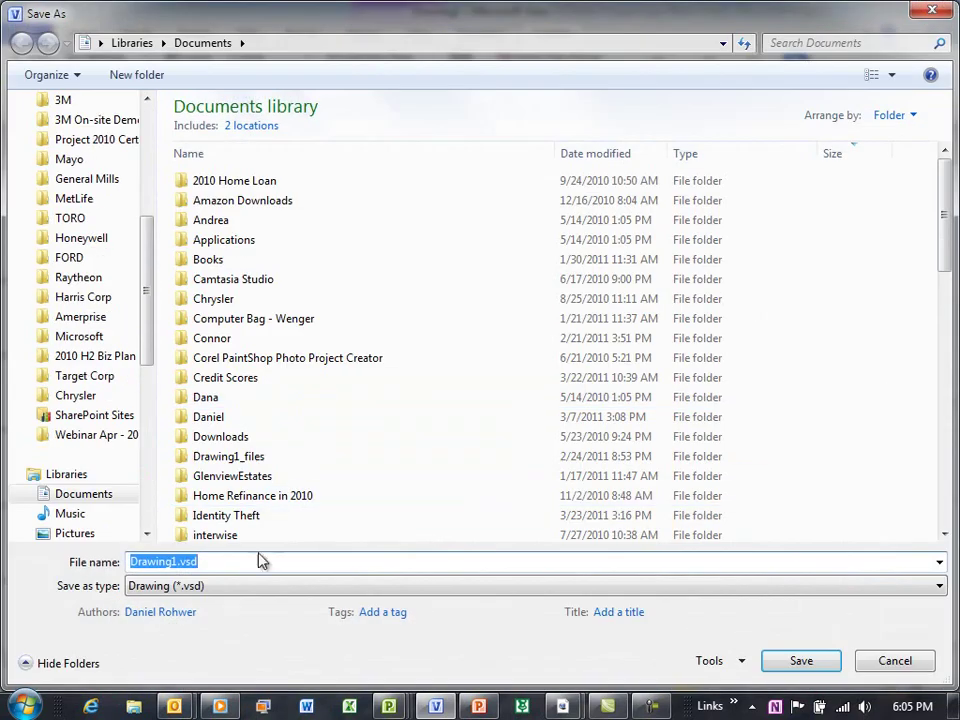
left_click(253, 590)
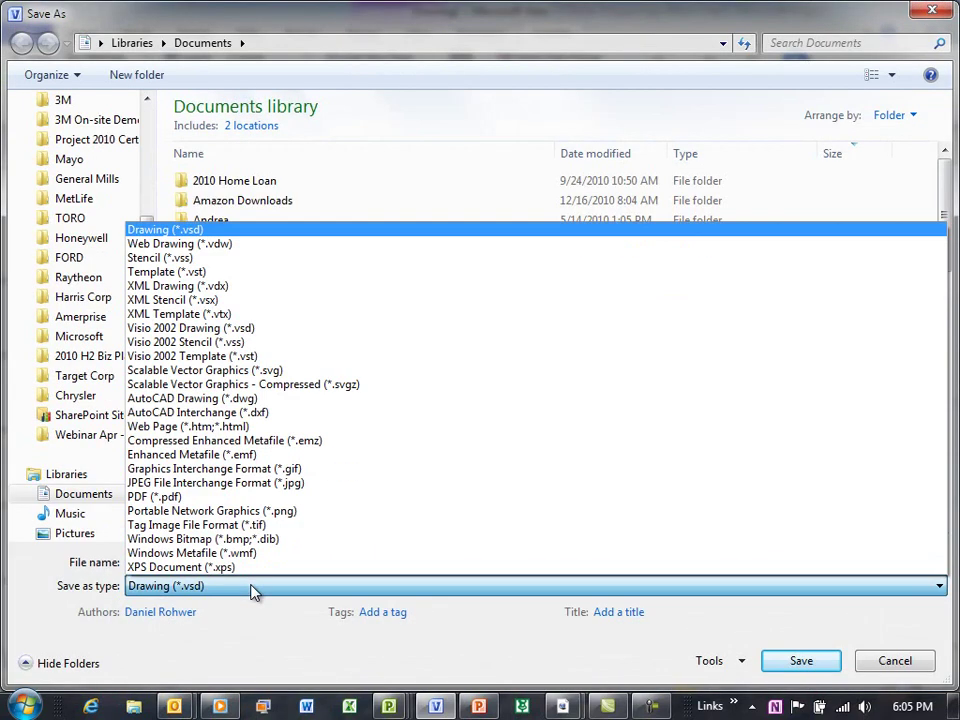
left_click(173, 505)
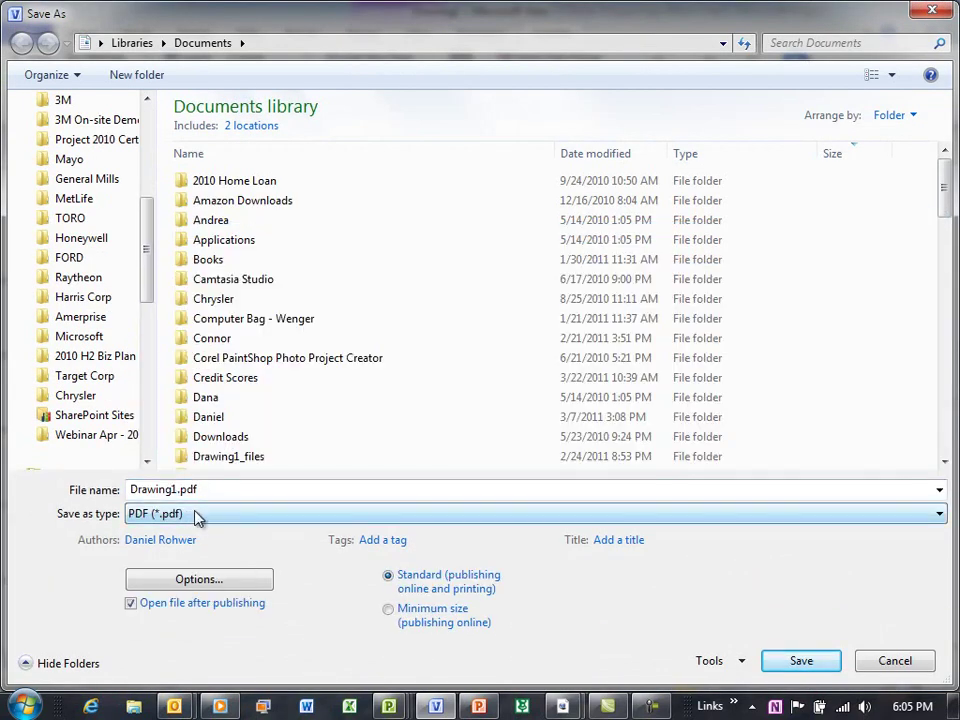
left_click_drag(154, 249, 153, 365)
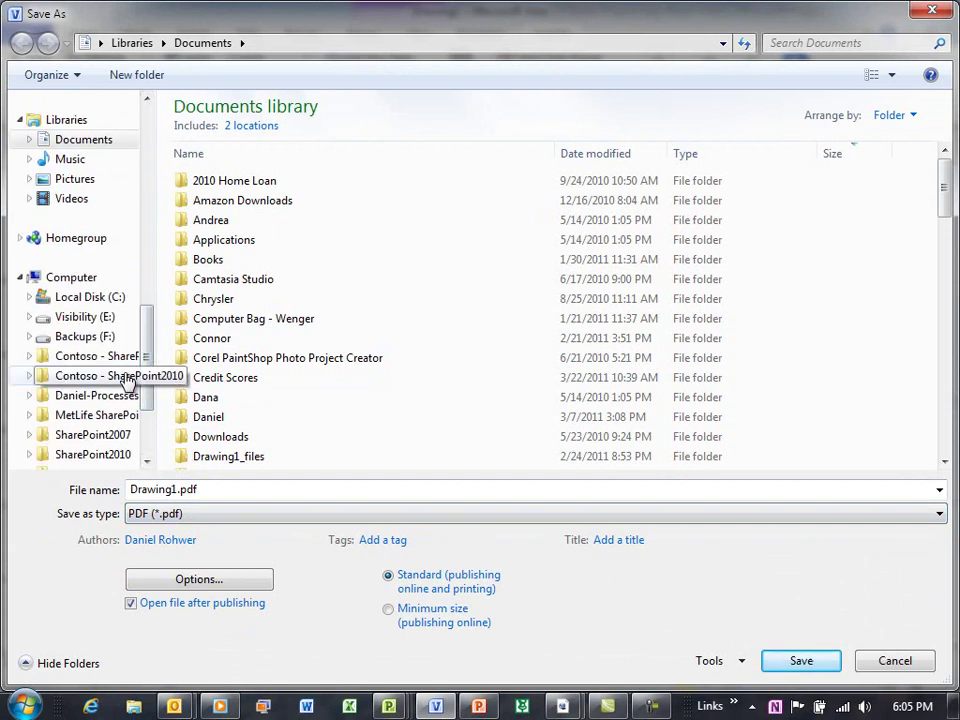
left_click(127, 380)
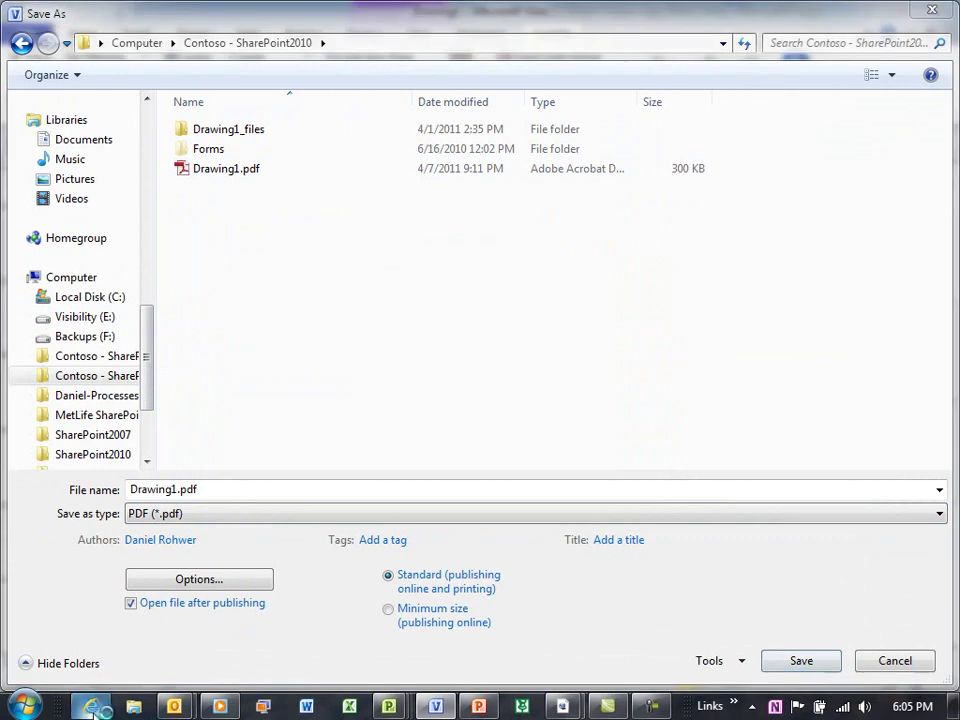
left_click(95, 707)
- Sign in to the SharePoint 2010 site with the account password
left_click(840, 125)
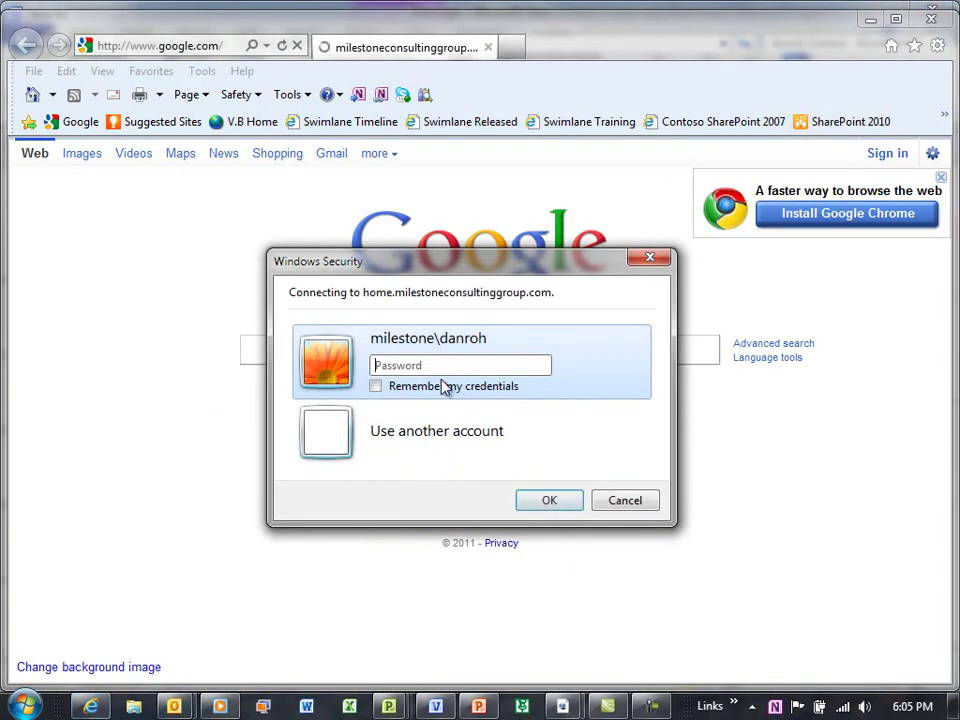
type("••••••••••")
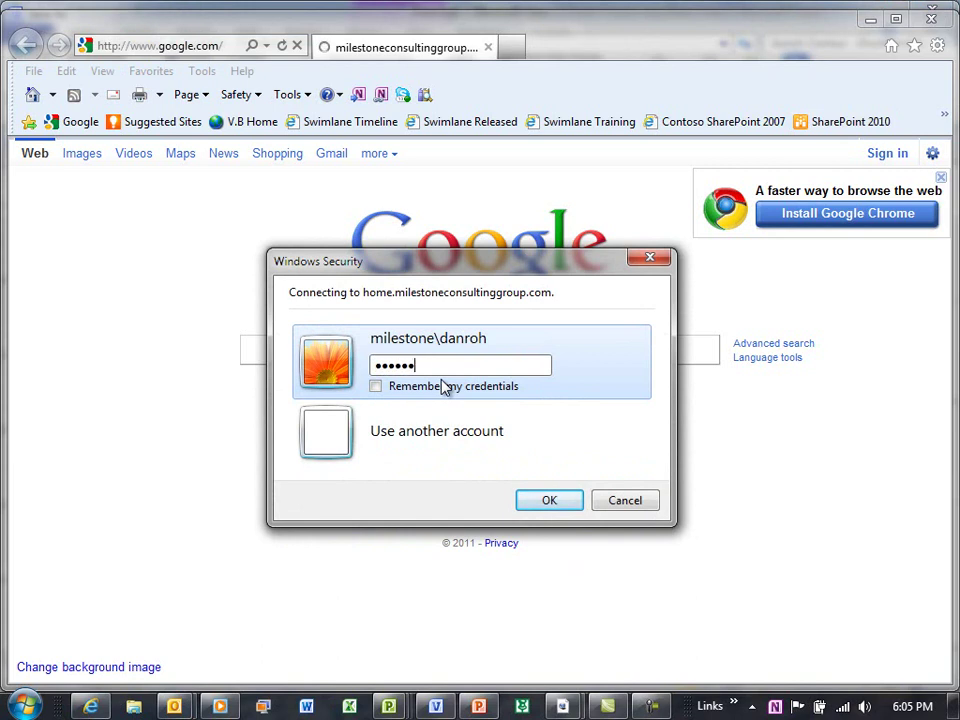
key("Return")
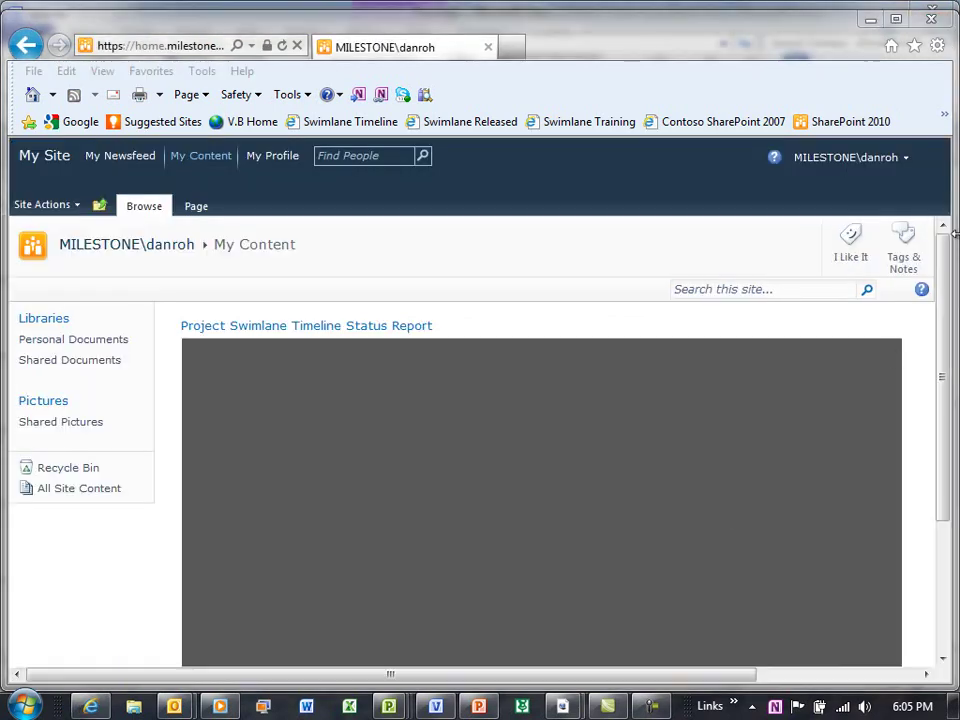
scroll(945, 279, "down", 2)
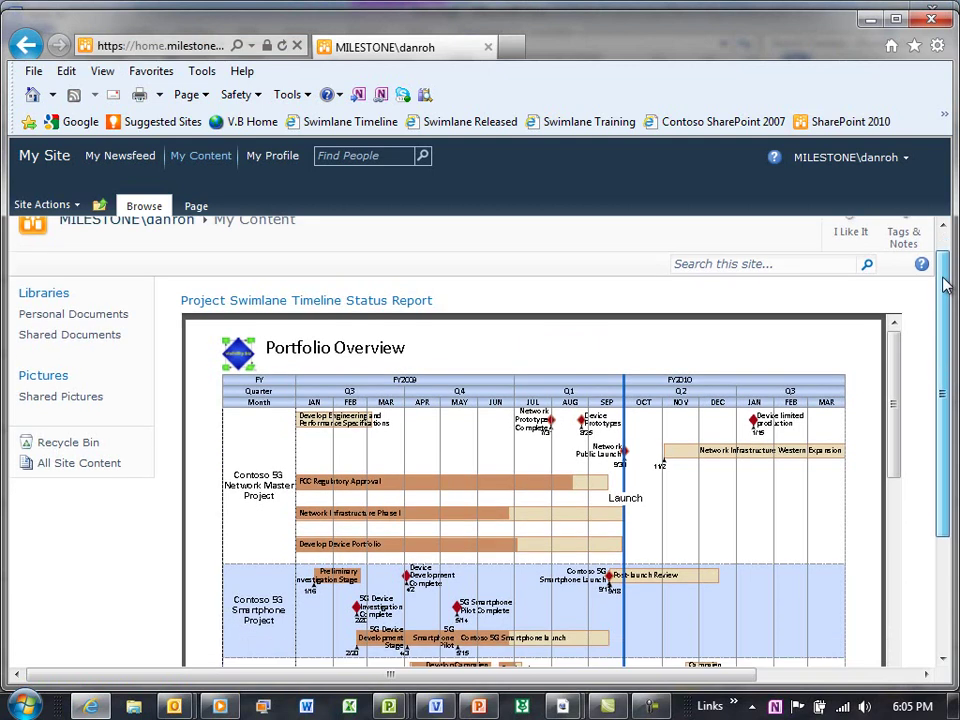
left_click_drag(940, 293, 940, 330)
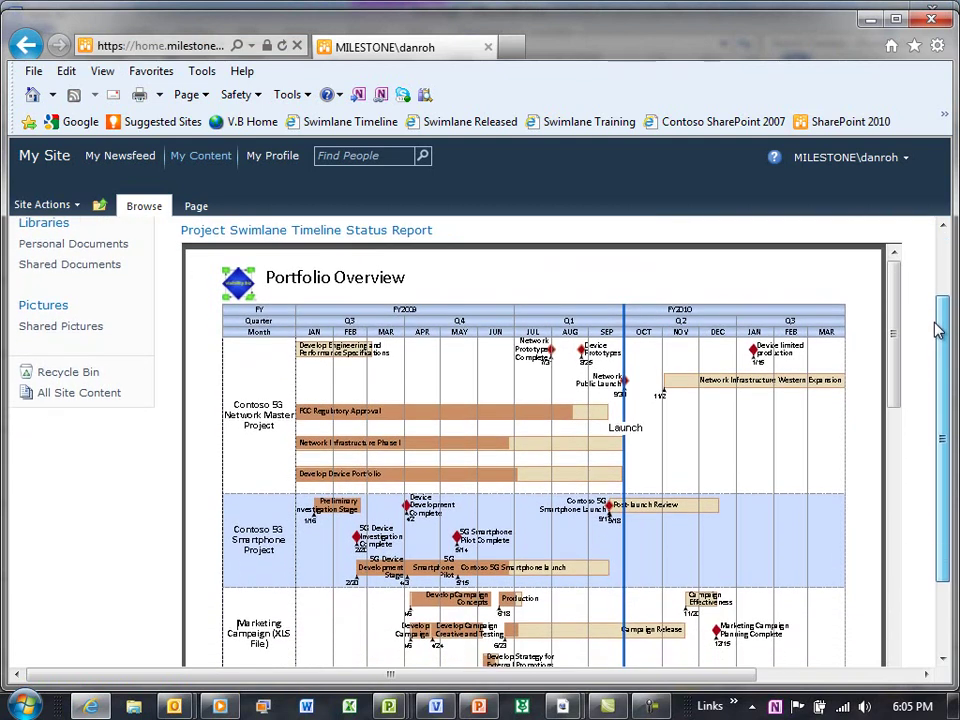
left_click(264, 421)
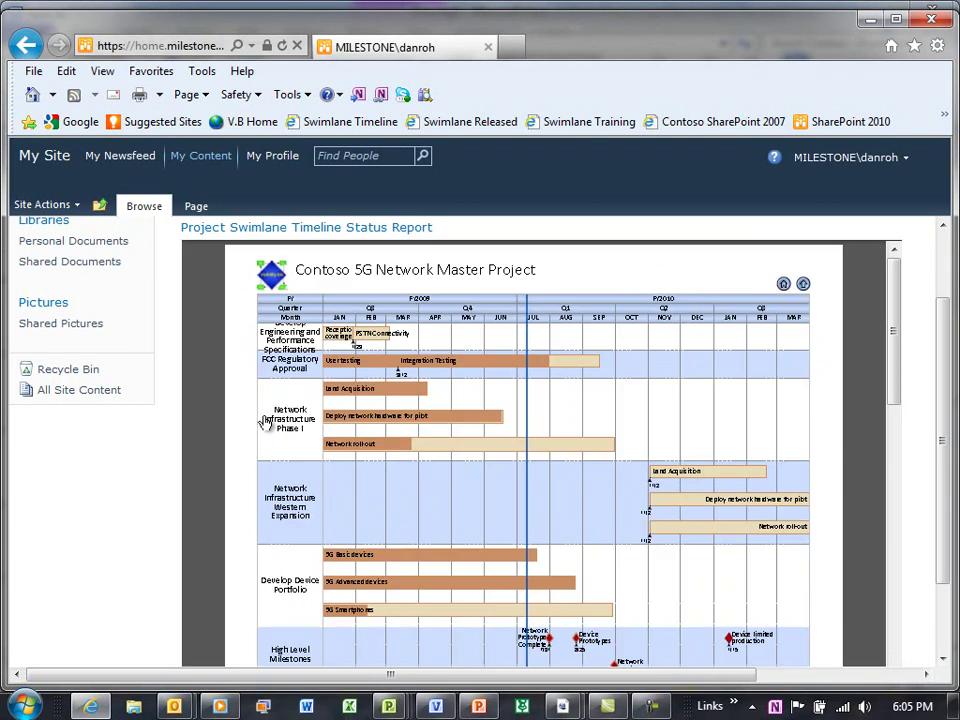
left_click(785, 286)
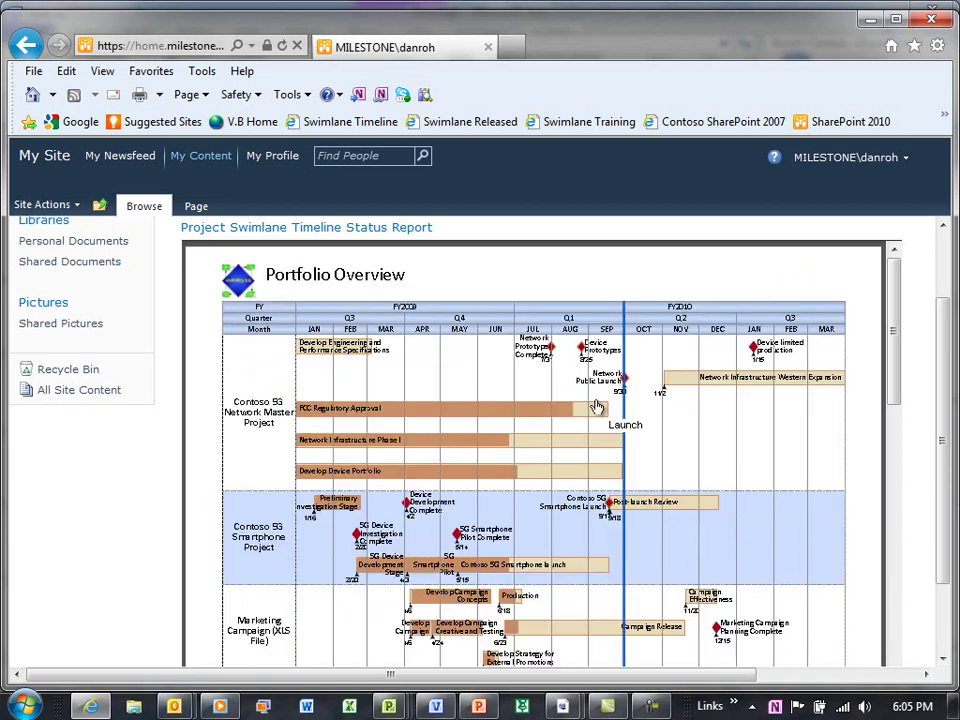
left_click(575, 568)
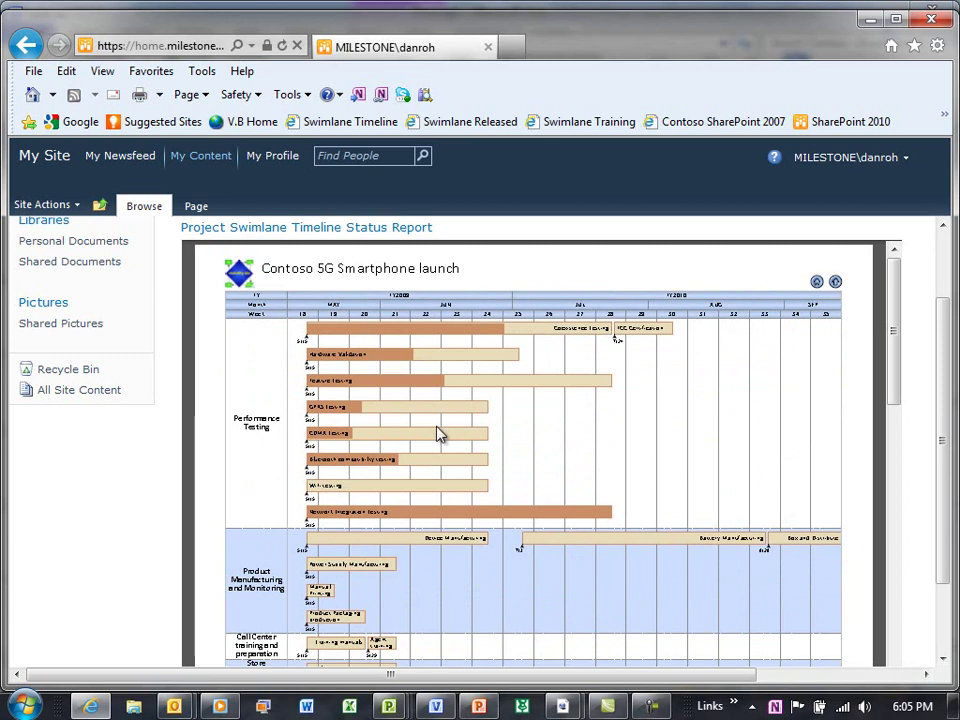
left_click(817, 284)
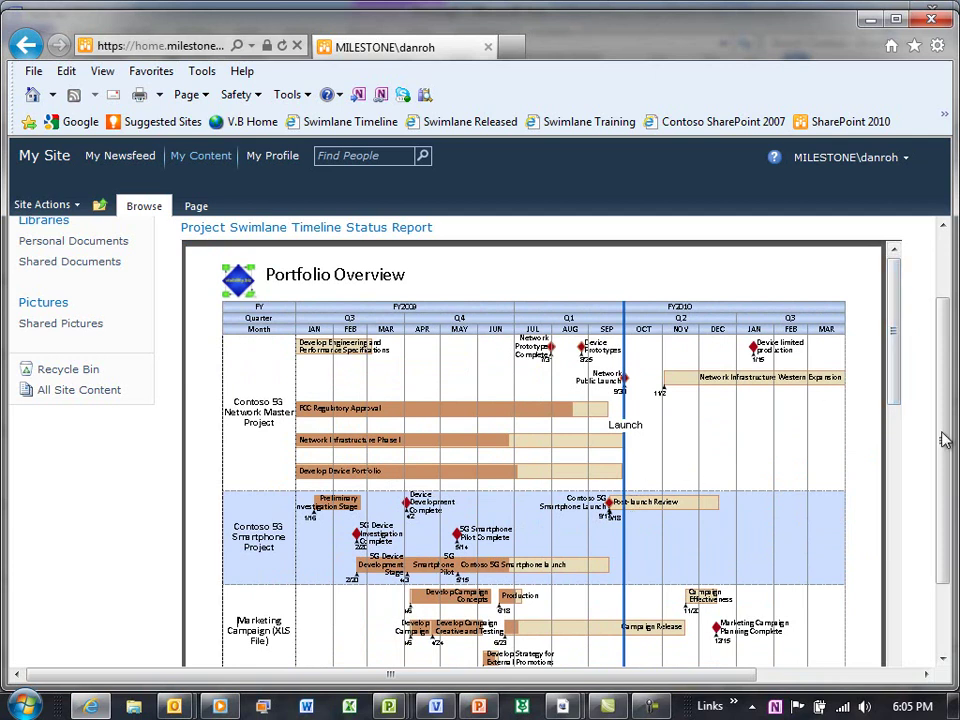
left_click_drag(945, 439, 945, 490)
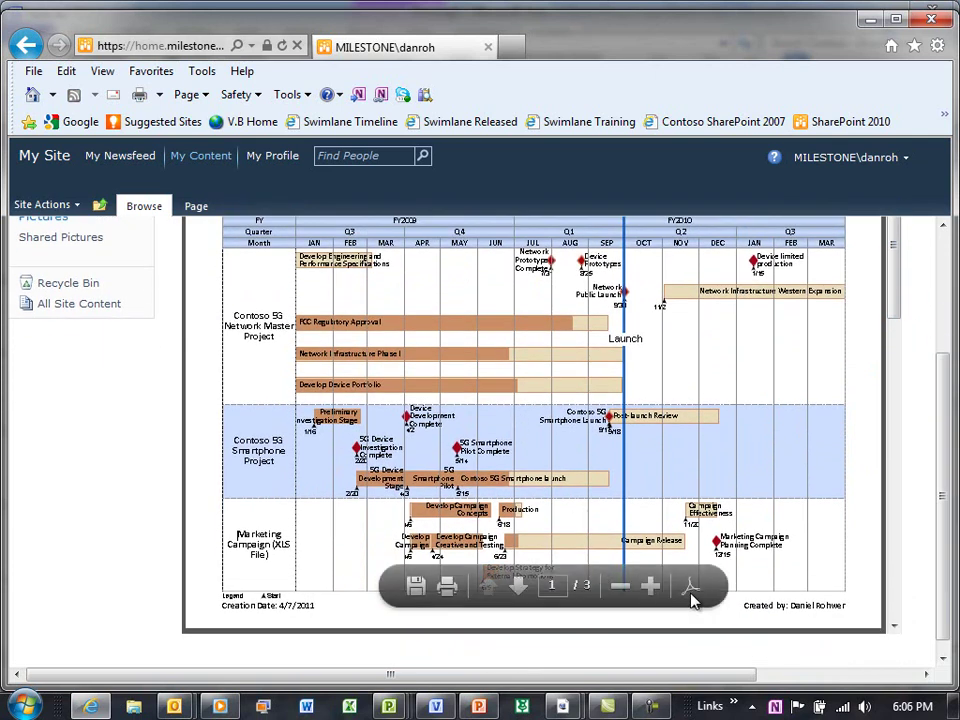
- Fit the status report PDF page, marquee-zoom into the upper Portfolio Overview, then fit the page again
left_click(690, 583)
left_click_drag(949, 542, 946, 470)
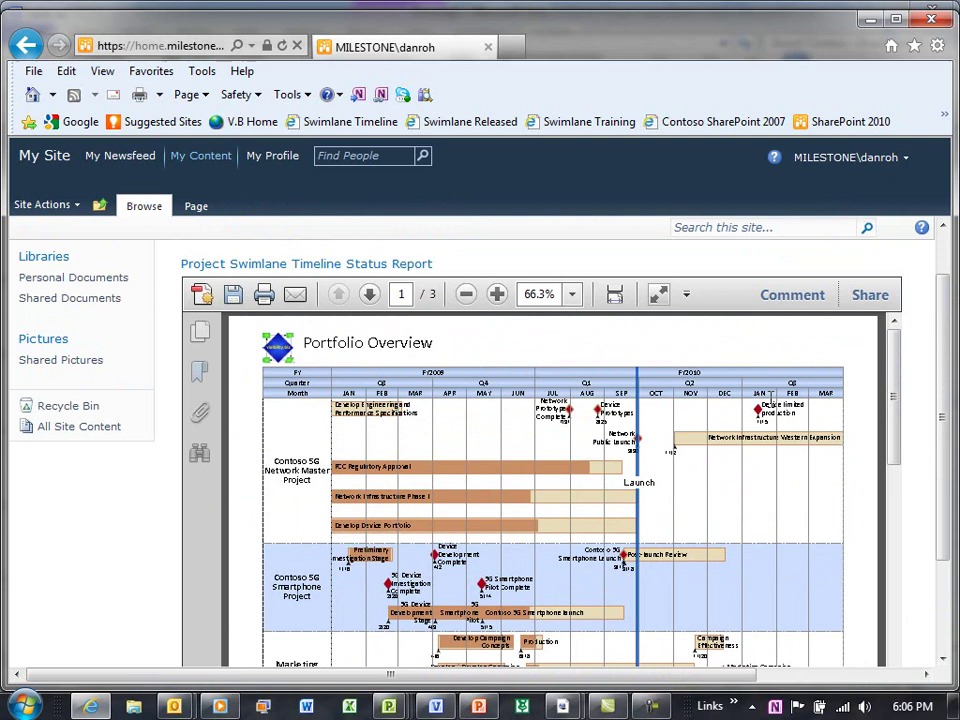
right_click(510, 349)
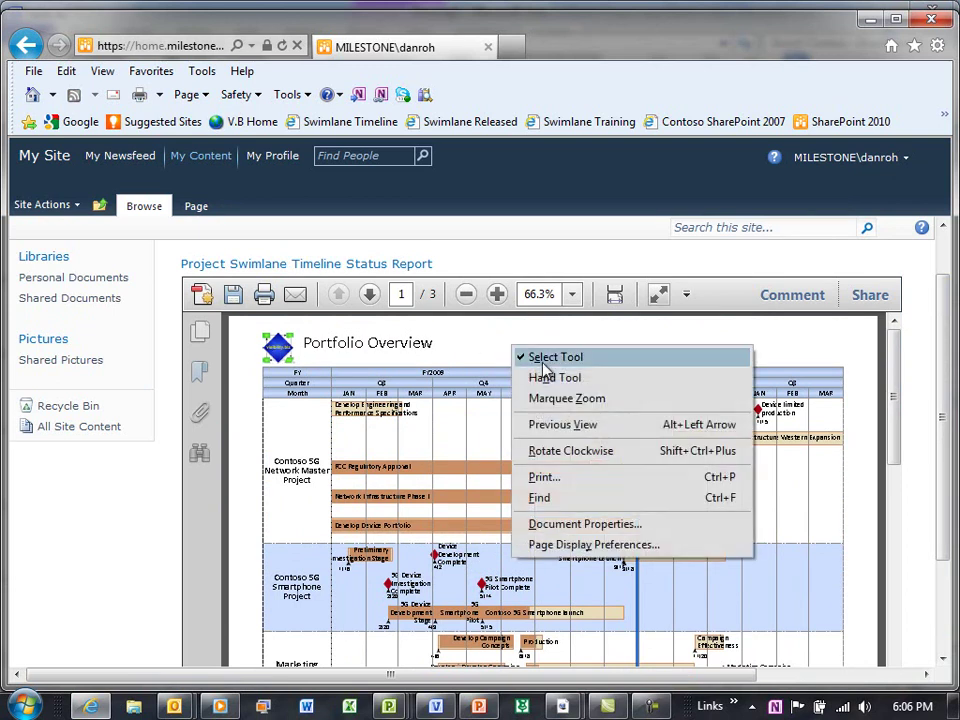
left_click(561, 398)
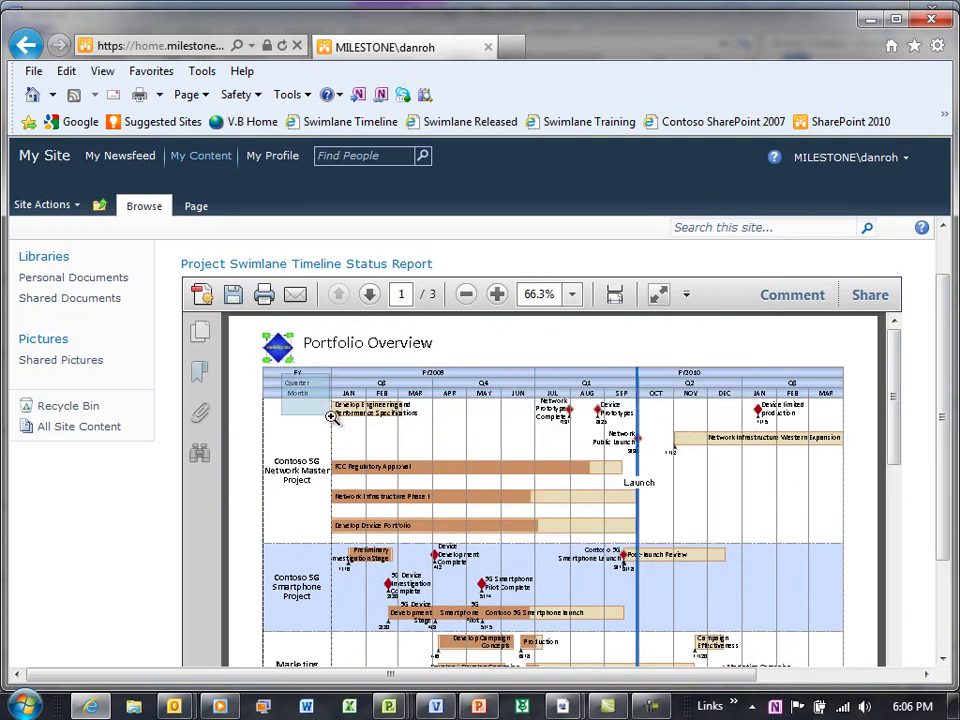
left_click_drag(262, 366, 726, 606)
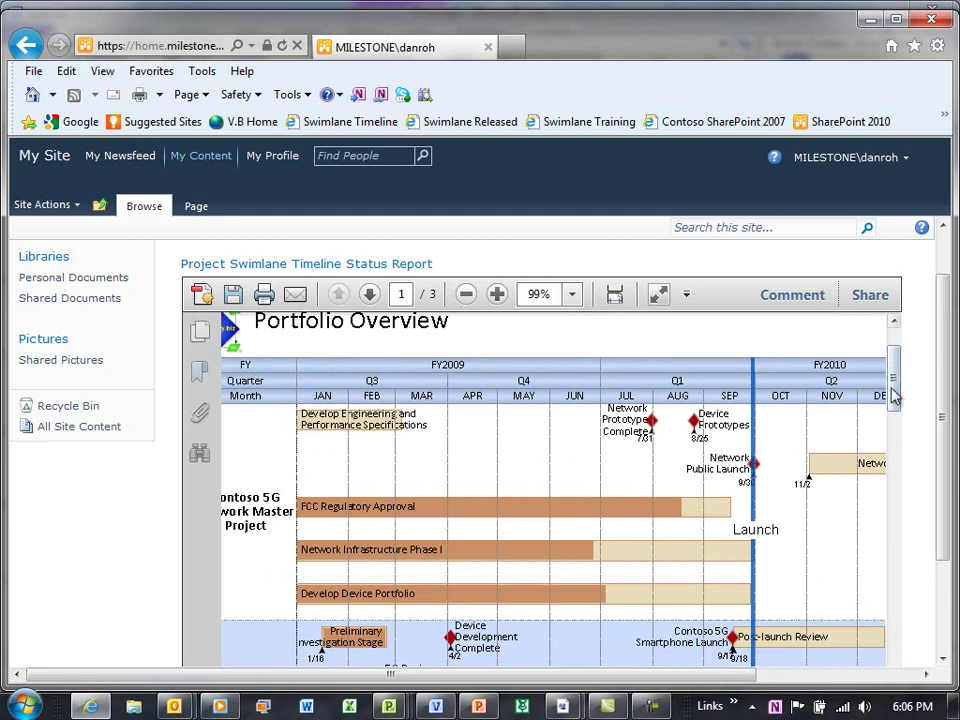
left_click_drag(896, 377, 897, 413)
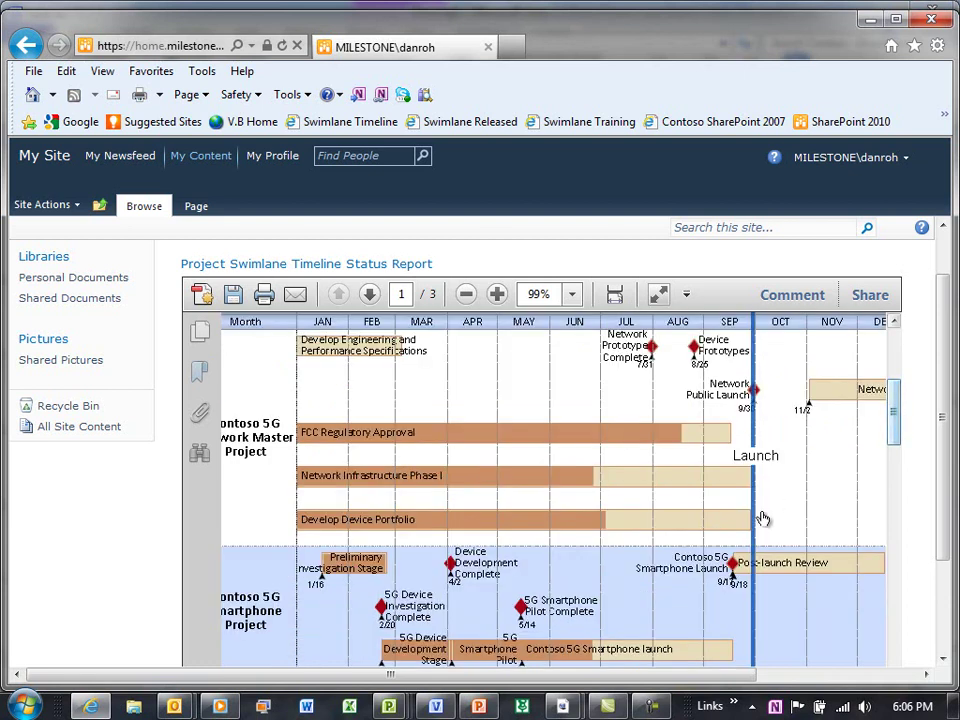
scroll(750, 508, "down", 3)
scroll(750, 508, "up", 1)
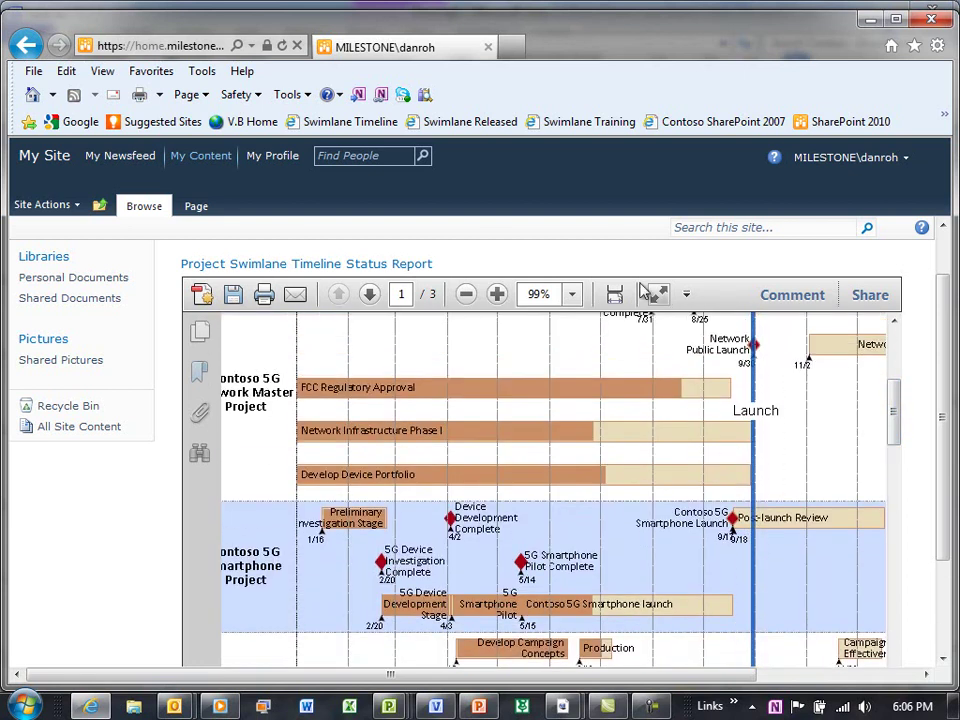
left_click(614, 295)
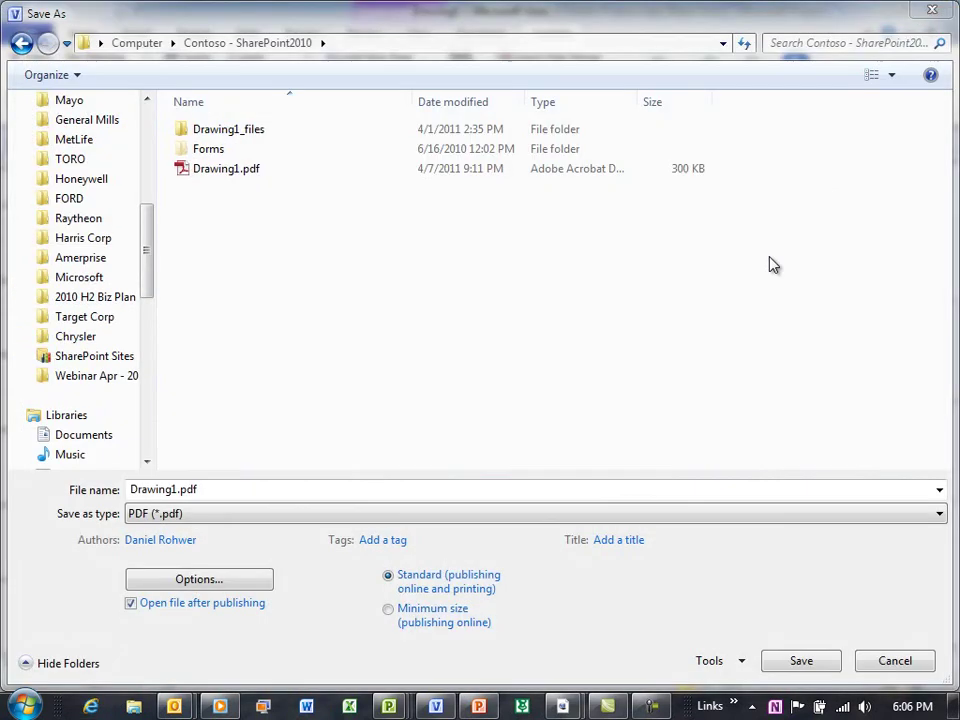
- Dismiss the Save As dialog and exit Visio, discarding Drawing1 without saving
left_click(932, 10)
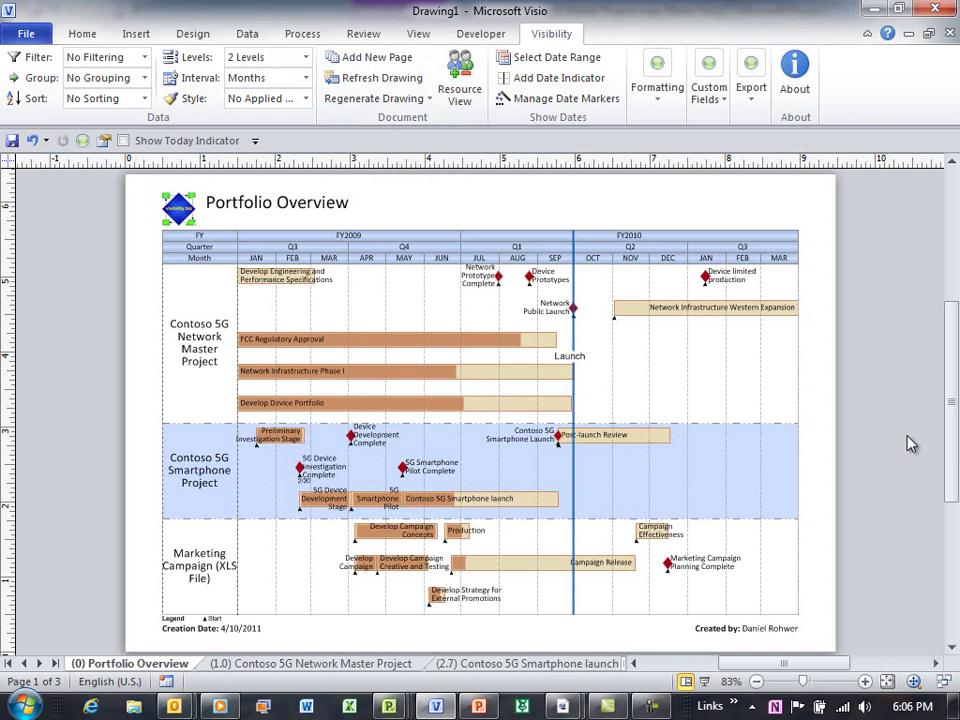
left_click(935, 10)
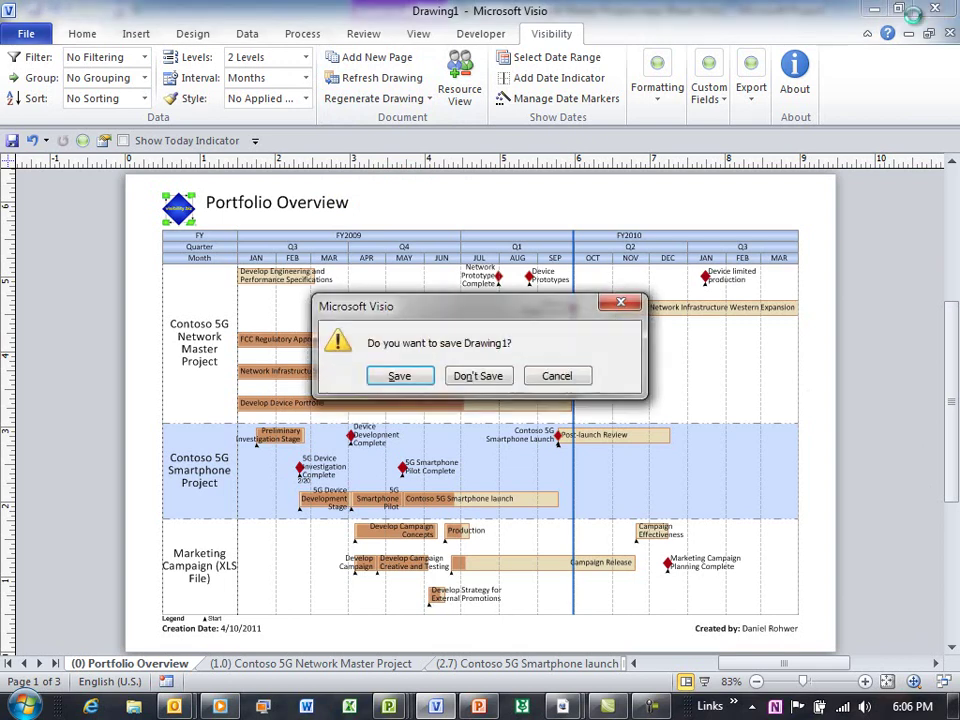
left_click(488, 378)
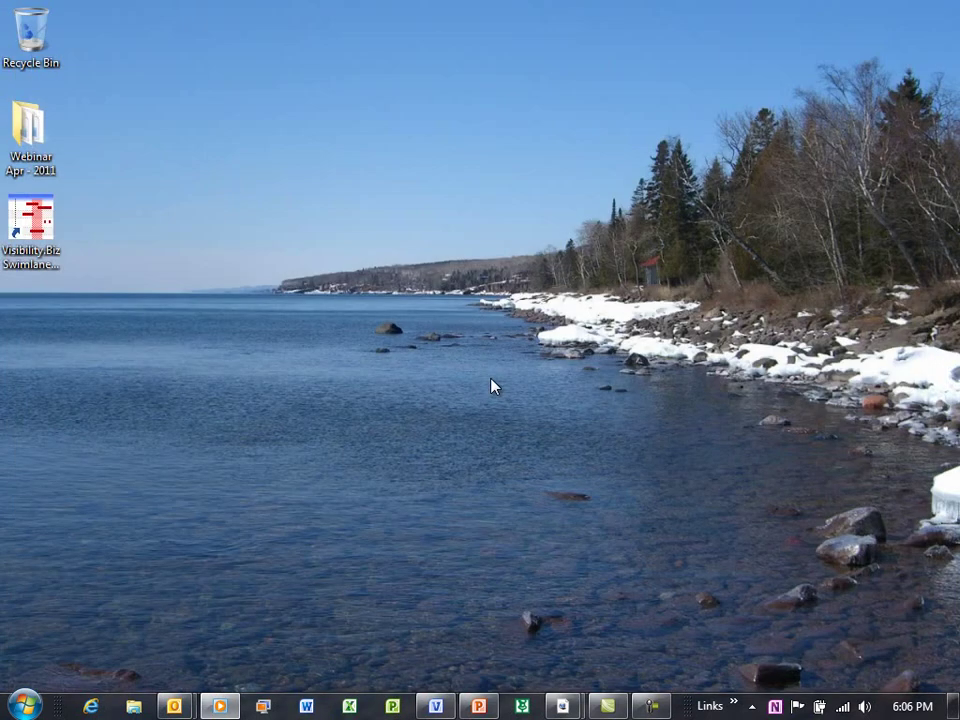